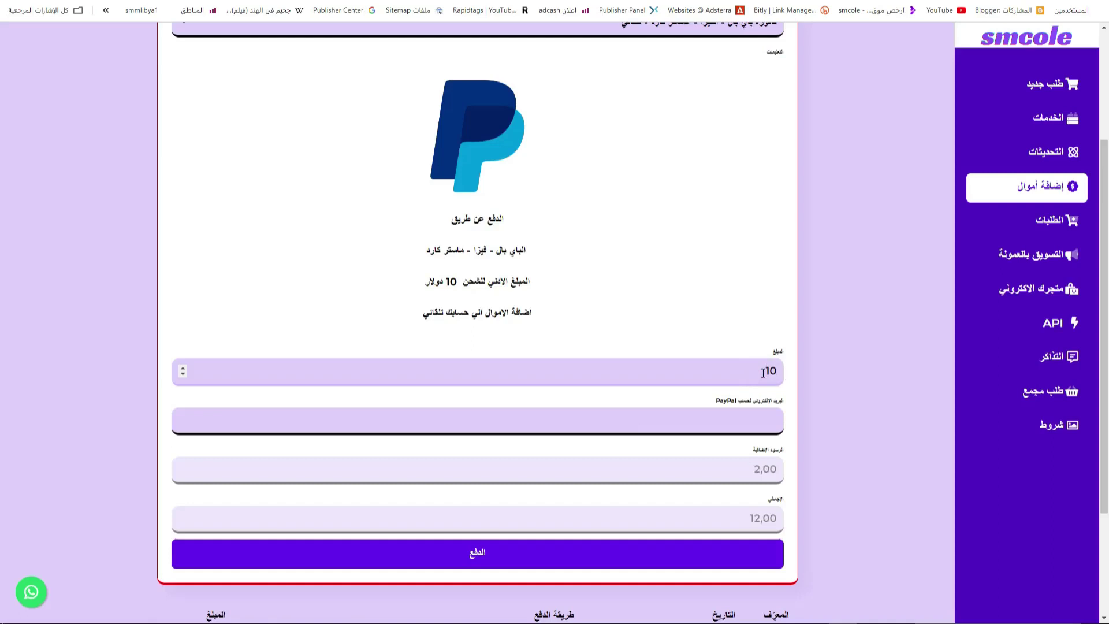
# - Fill in the PayPal account e-mail on the add-funds form and submit the 10-dollar payment
pyautogui.click(771, 419)
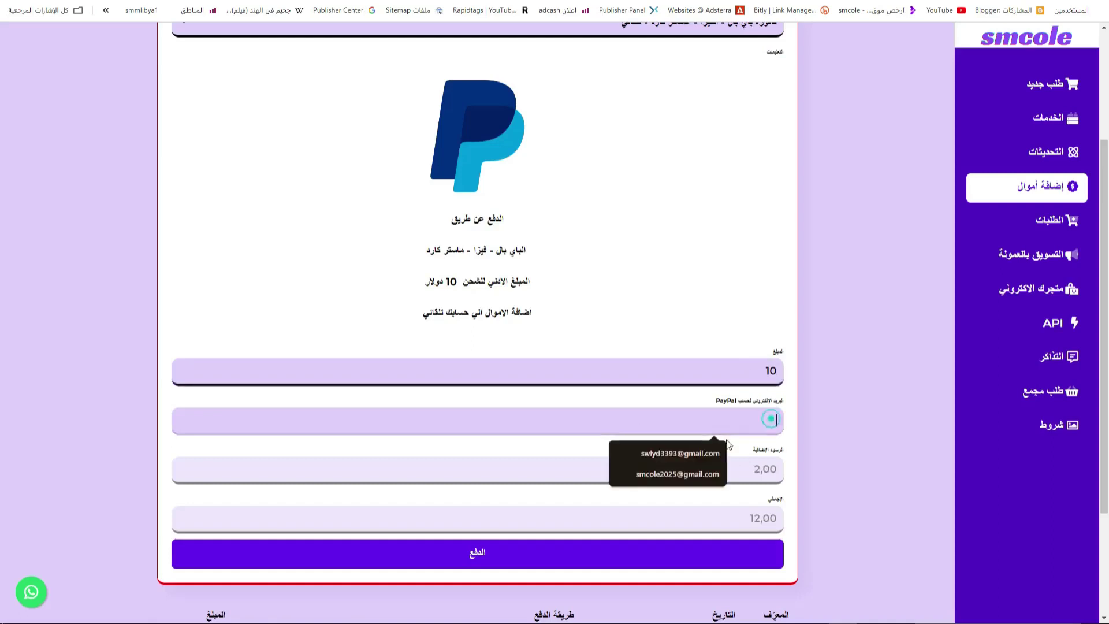
pyautogui.click(676, 453)
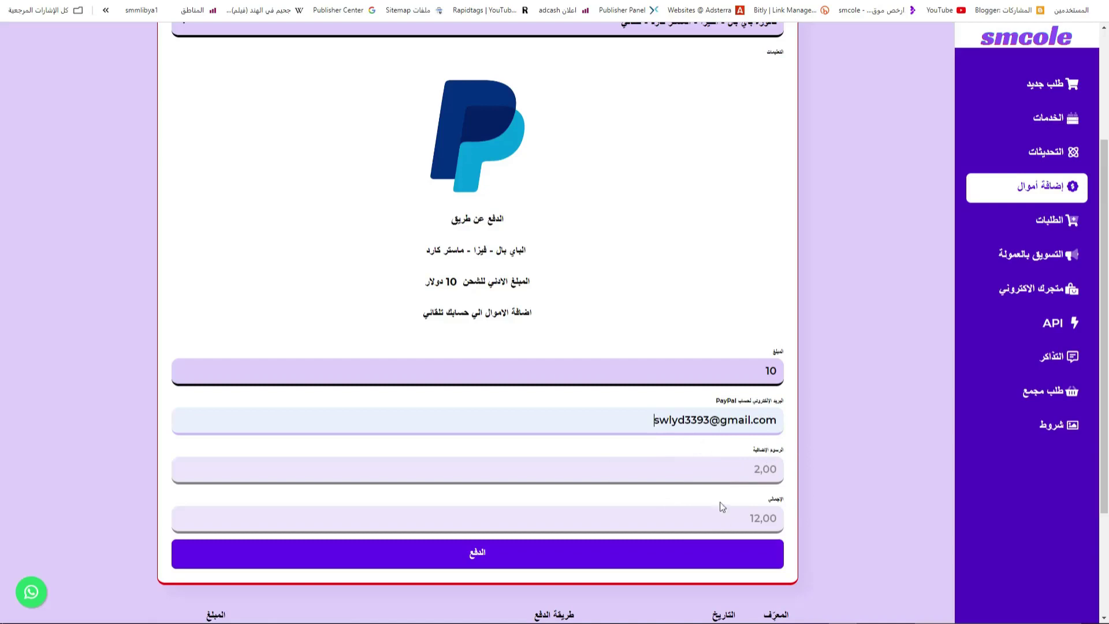
pyautogui.scroll(-2, 641, 446)
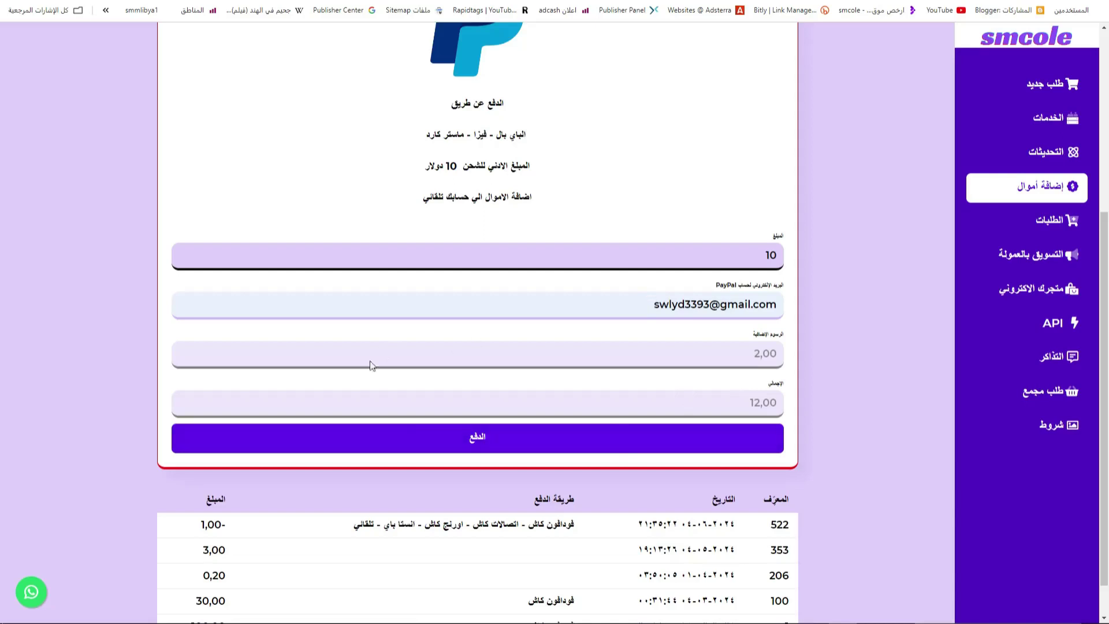
pyautogui.click(478, 437)
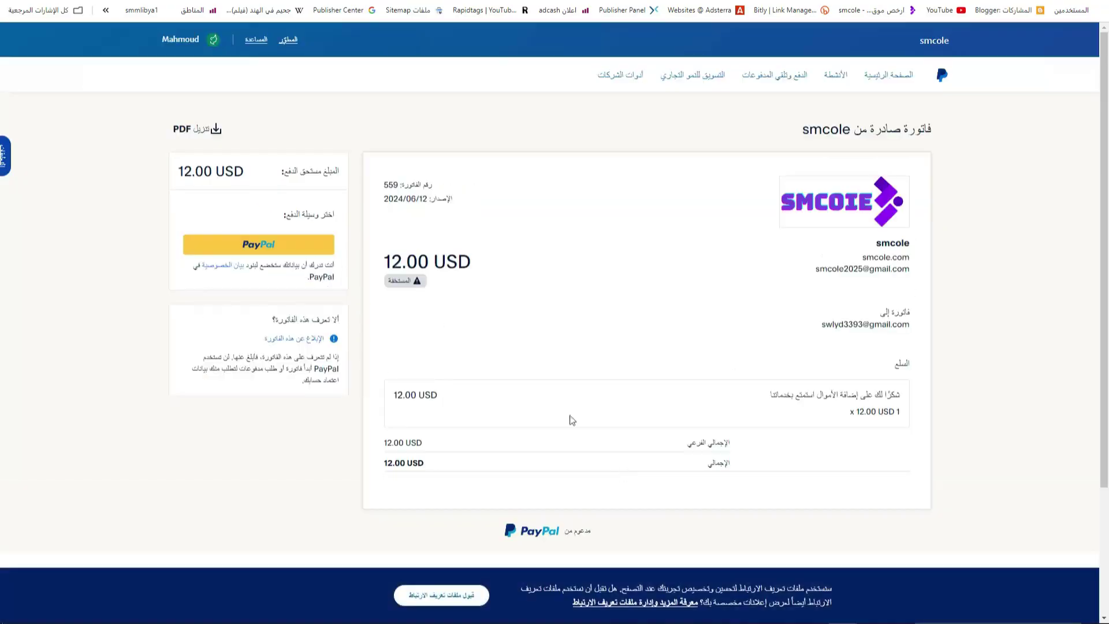
# - Examine the PayPal invoice's issuer title and amount due, and go back to the add-funds page to review its payment form
pyautogui.moveTo(937, 130); pyautogui.dragTo(783, 134)
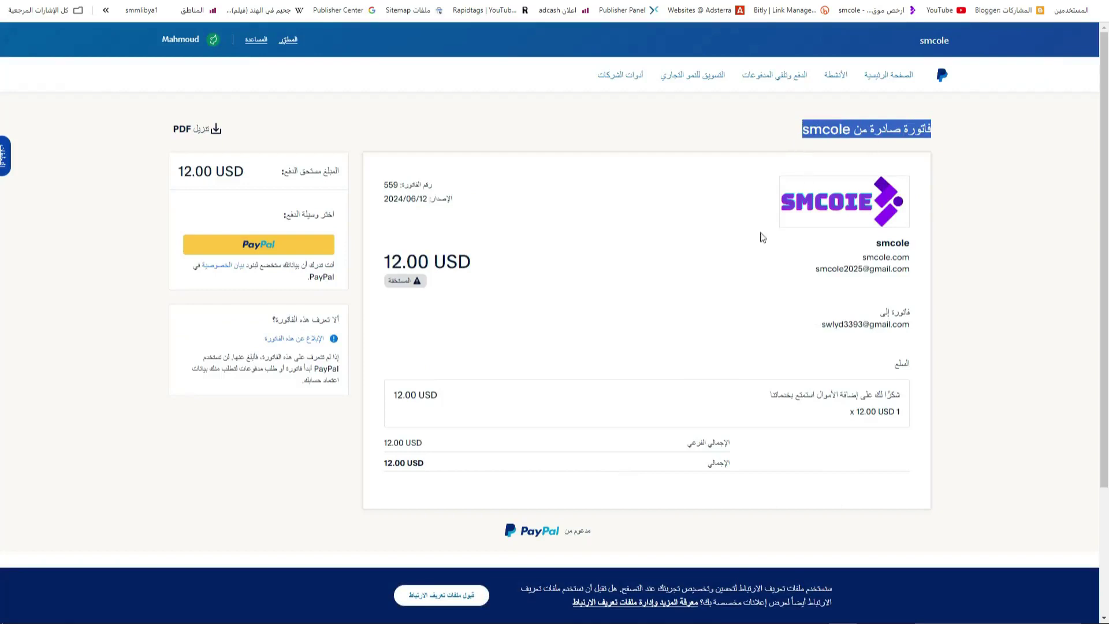
pyautogui.moveTo(374, 258); pyautogui.dragTo(483, 262)
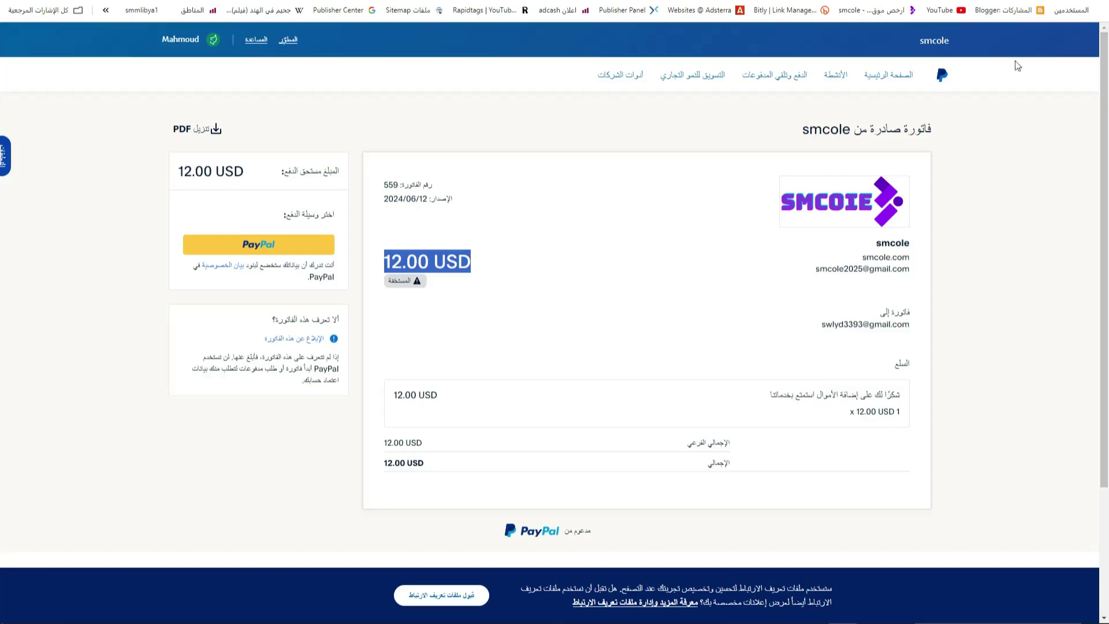
pyautogui.hotkey('ctrl', 'Tab')
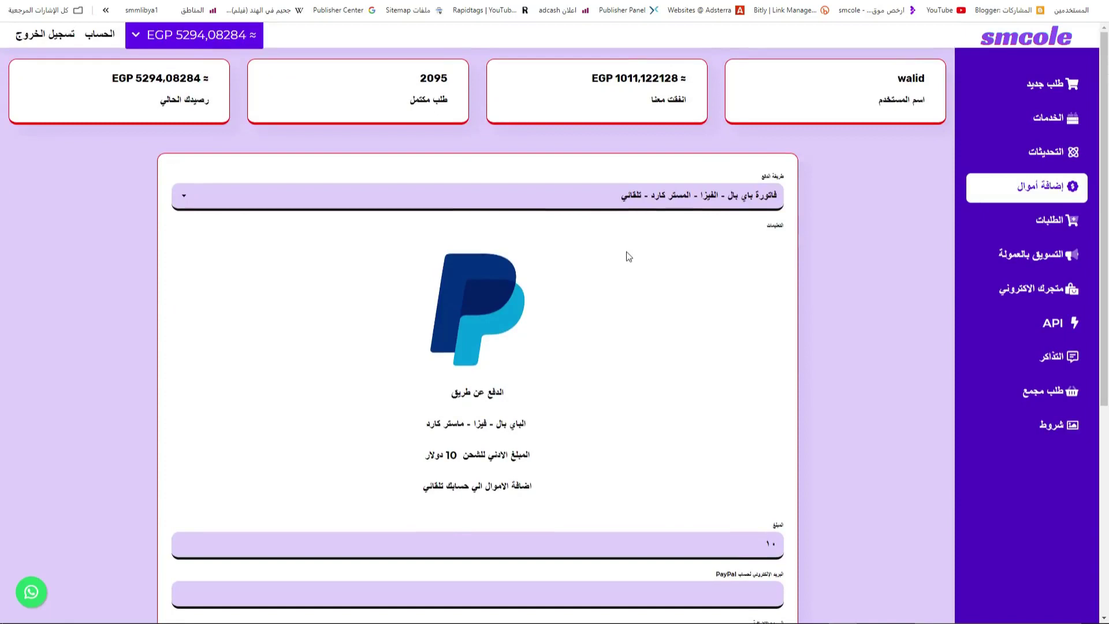
pyautogui.scroll(-2, 527, 272)
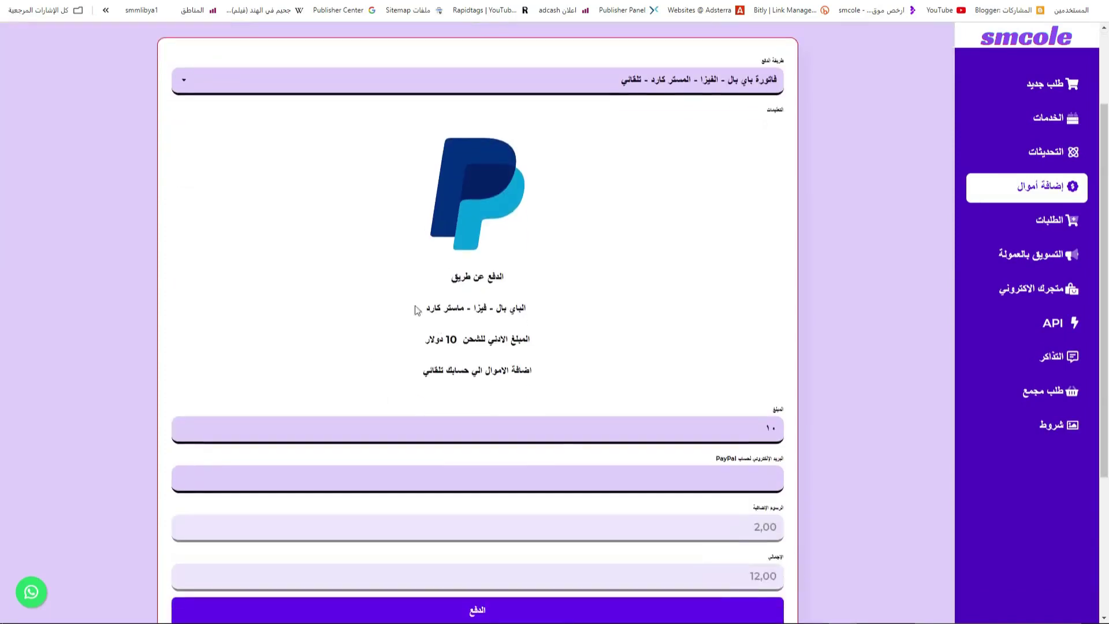
pyautogui.scroll(2, 516, 352)
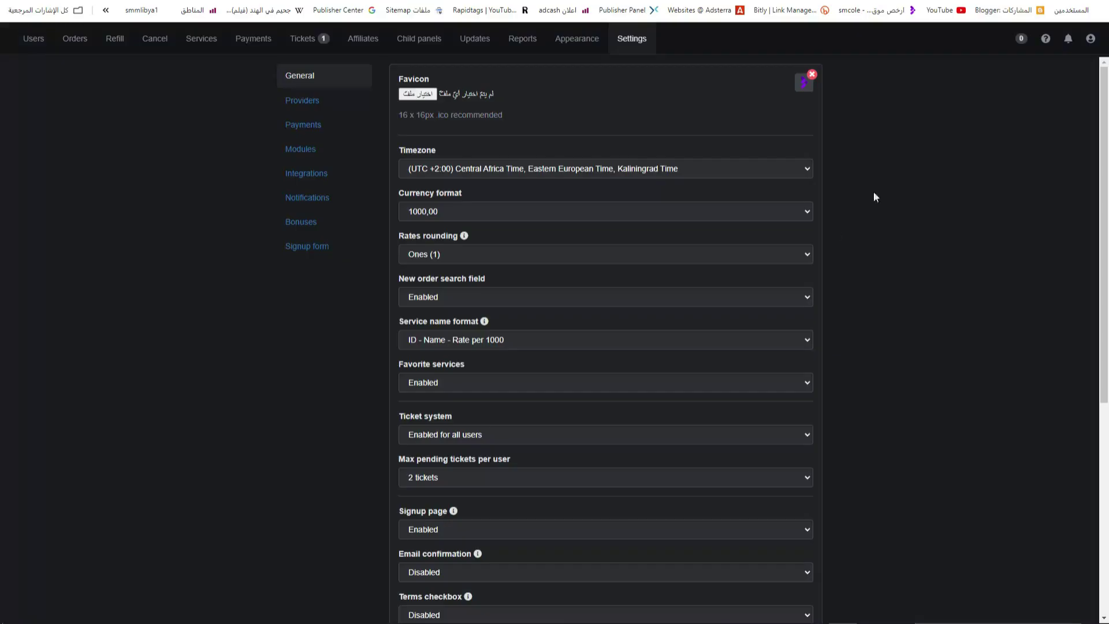
# - Open the PayPal Invoice method for editing in the smcole admin panel's payment settings
pyautogui.click(298, 123)
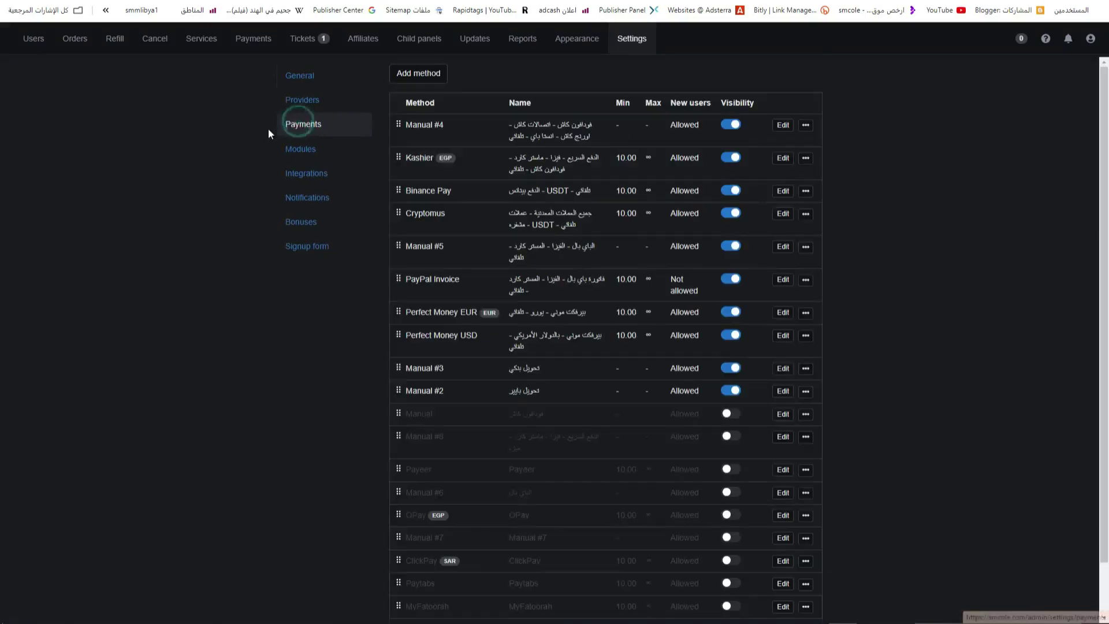
pyautogui.scroll(-1, 515, 406)
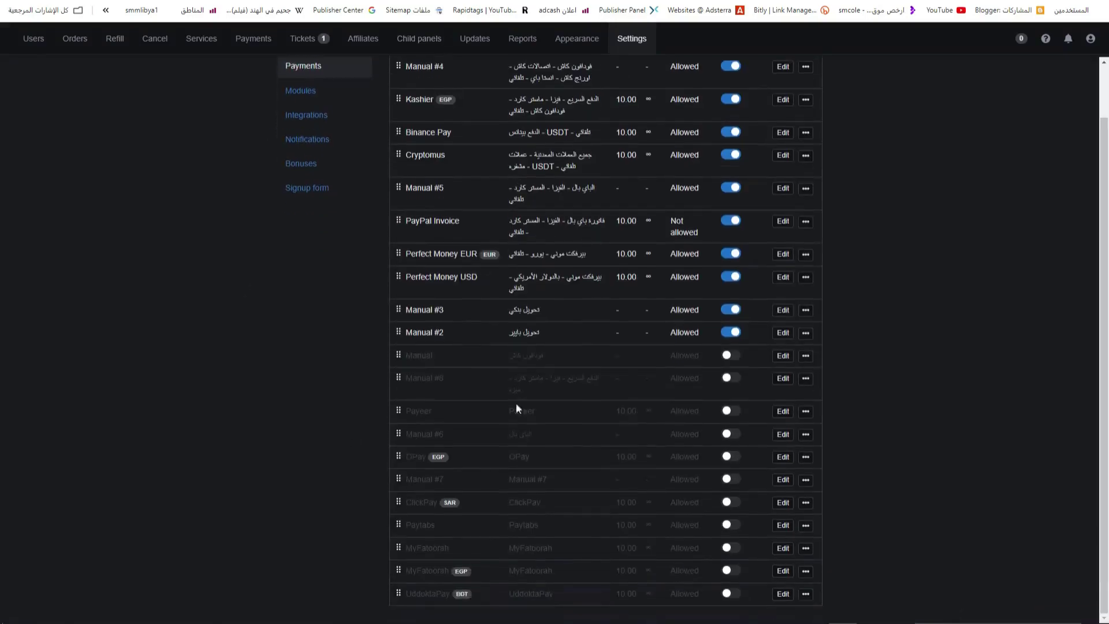
pyautogui.scroll(1, 487, 366)
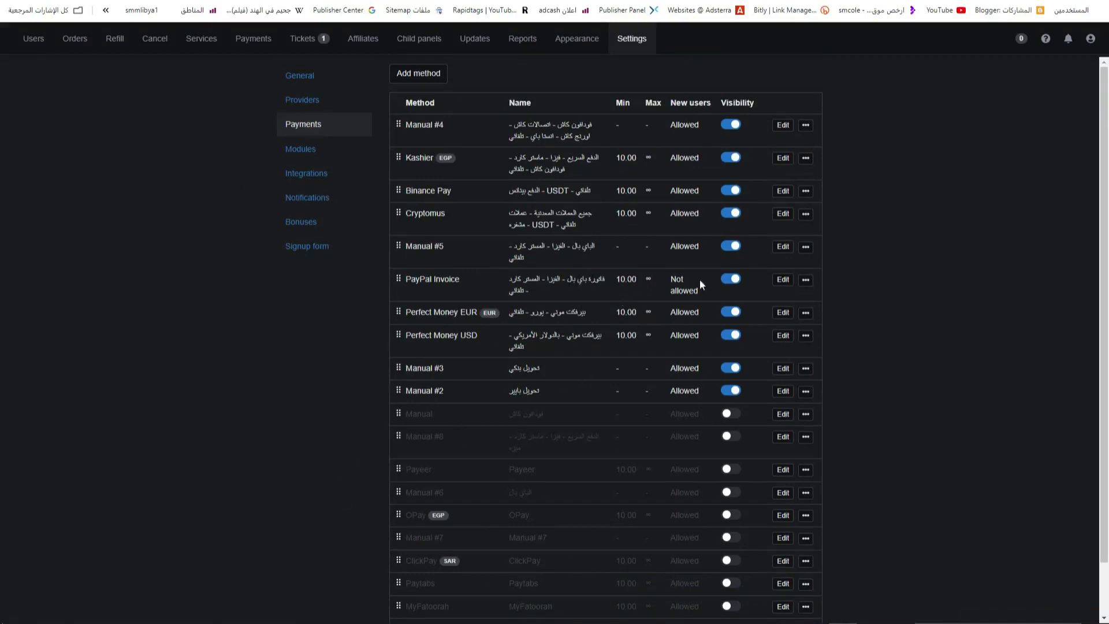
pyautogui.click(784, 282)
pyautogui.click(783, 280)
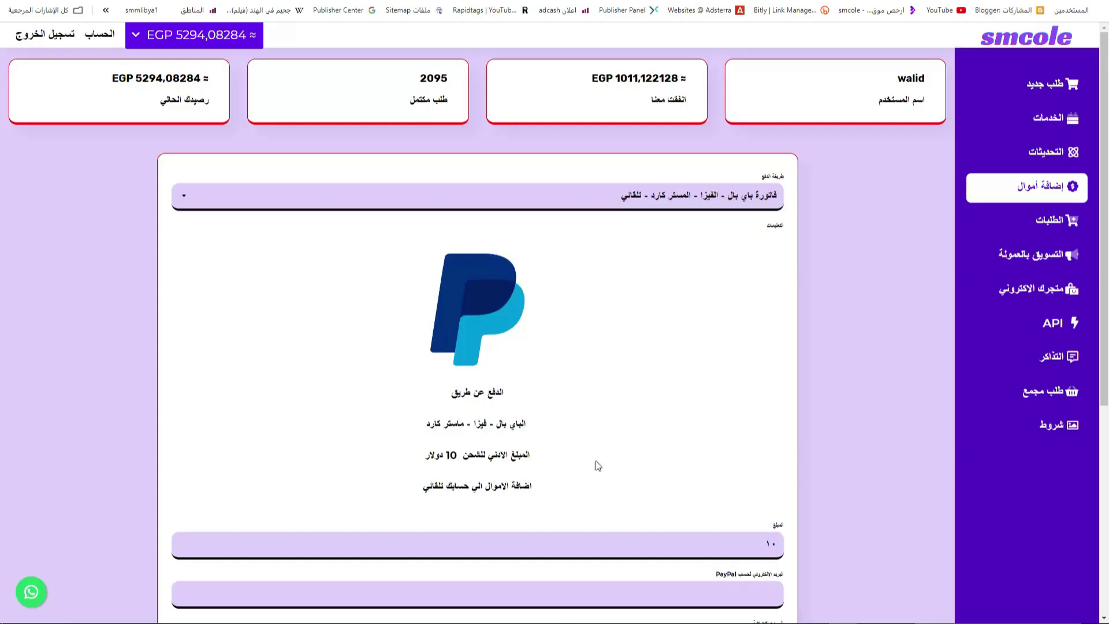
# - Check the amount, extra fee and total fields on the smcole add-funds form
pyautogui.scroll(-4, 597, 457)
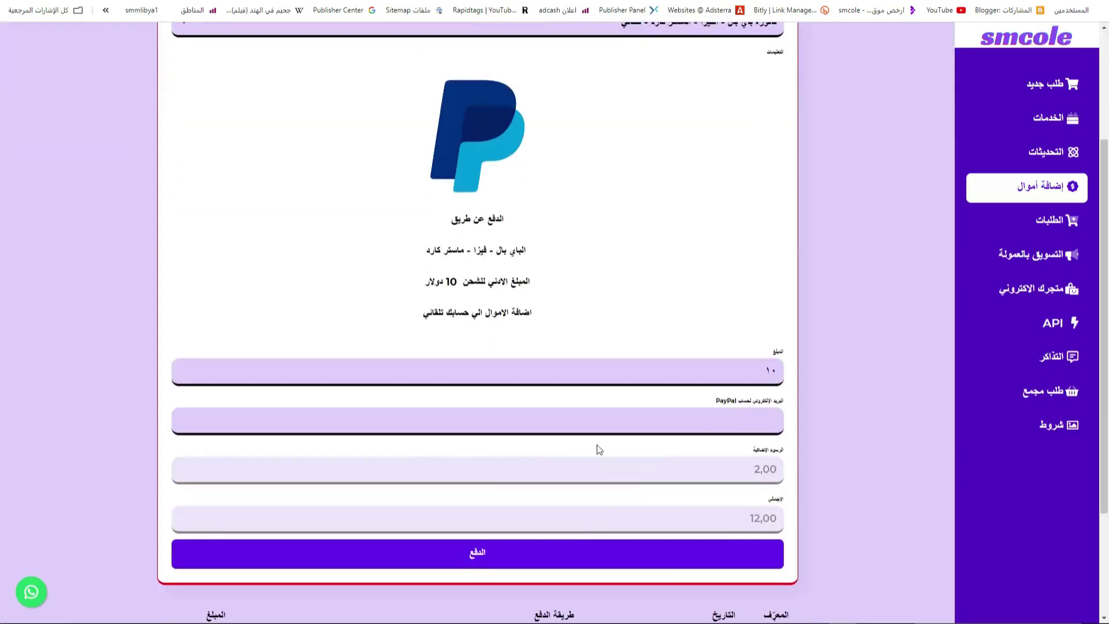
pyautogui.doubleClick(771, 371)
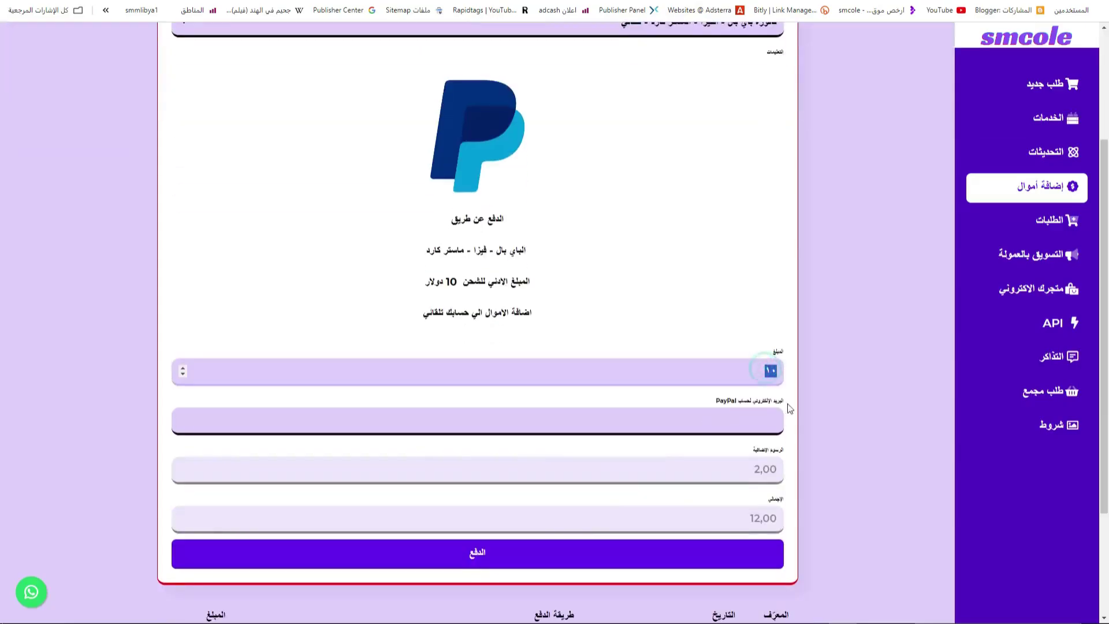
pyautogui.doubleClick(767, 469)
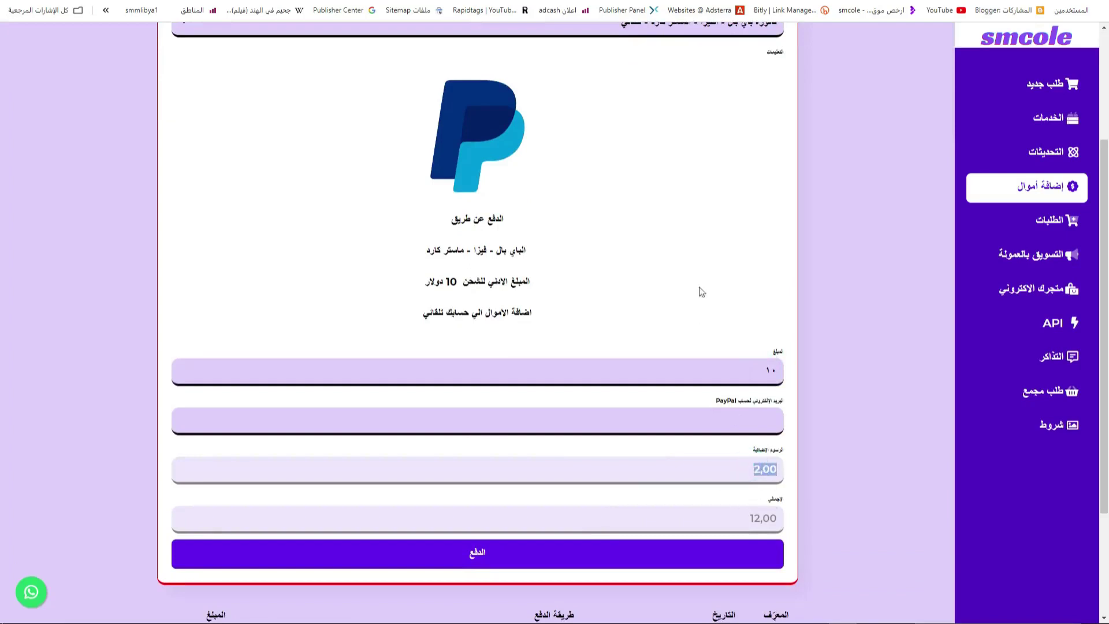
pyautogui.doubleClick(746, 517)
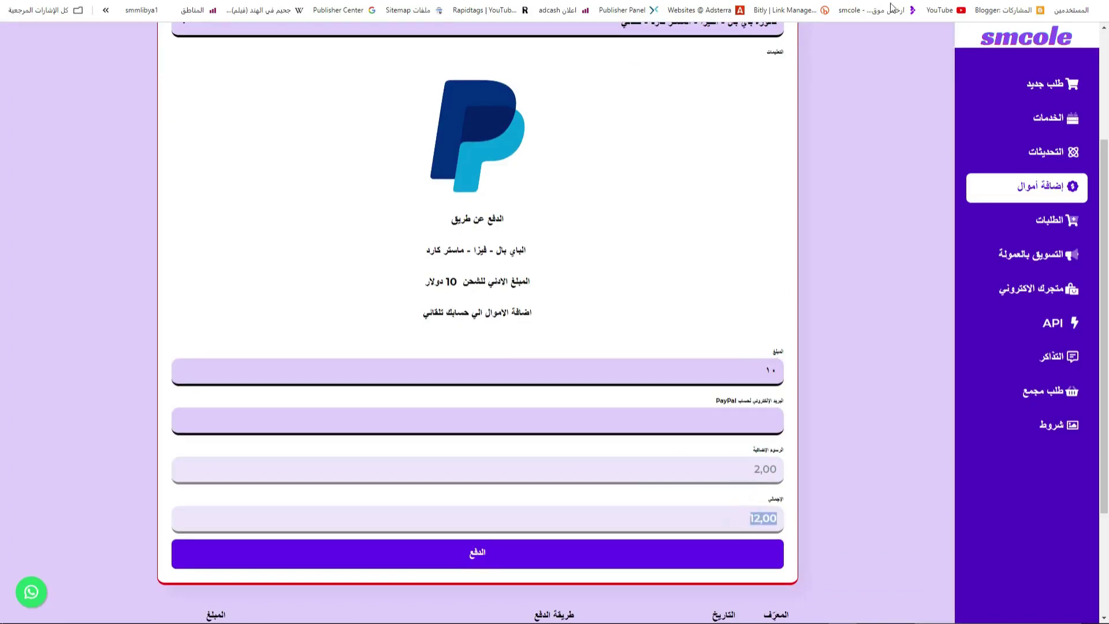
# - Review the extra fee and API credential fields in the admin panel's PayPal Invoice settings
pyautogui.hotkey('ctrl', 'Tab')
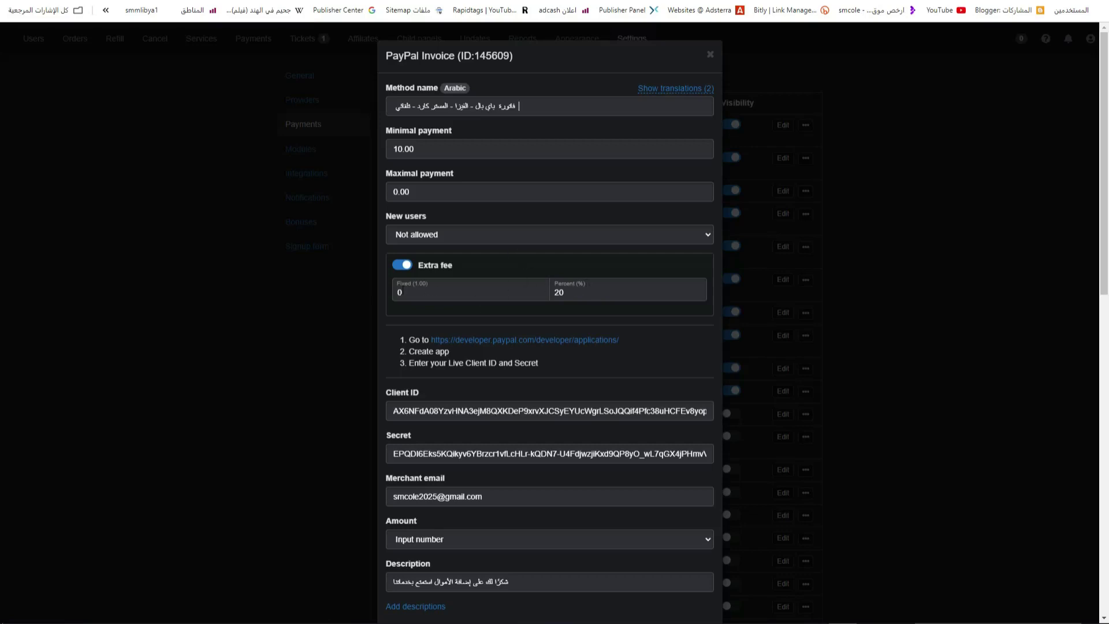
pyautogui.click(401, 291)
pyautogui.scroll(-2, 468, 350)
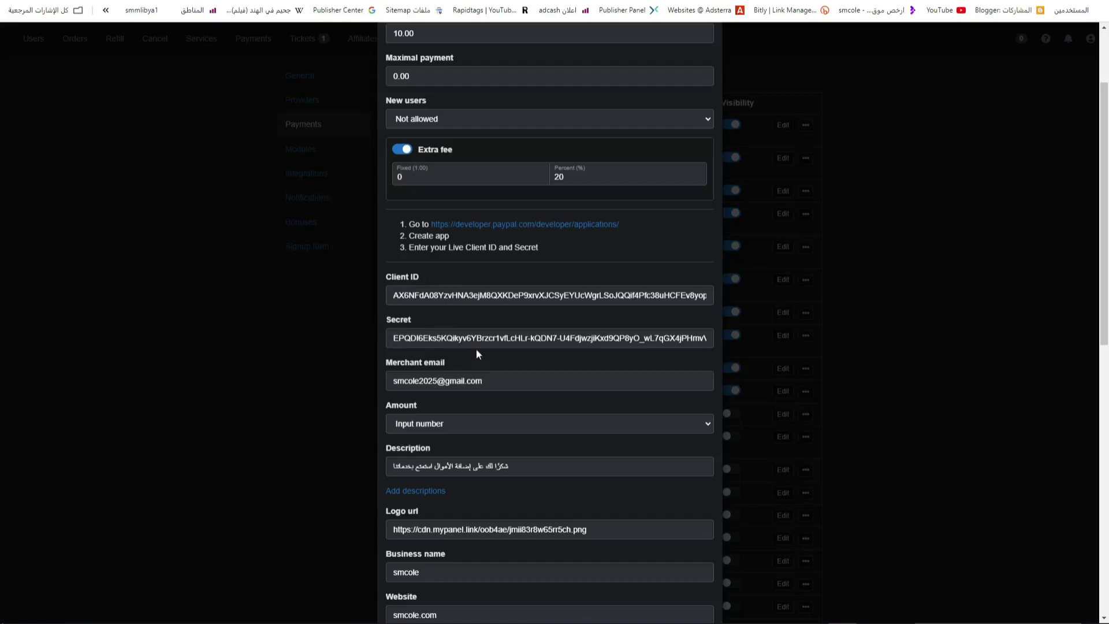
# - Switch to the PayPal business account, open API credentials from the business tools, and review the existing REST API apps
pyautogui.hotkey('ctrl', 'Tab')
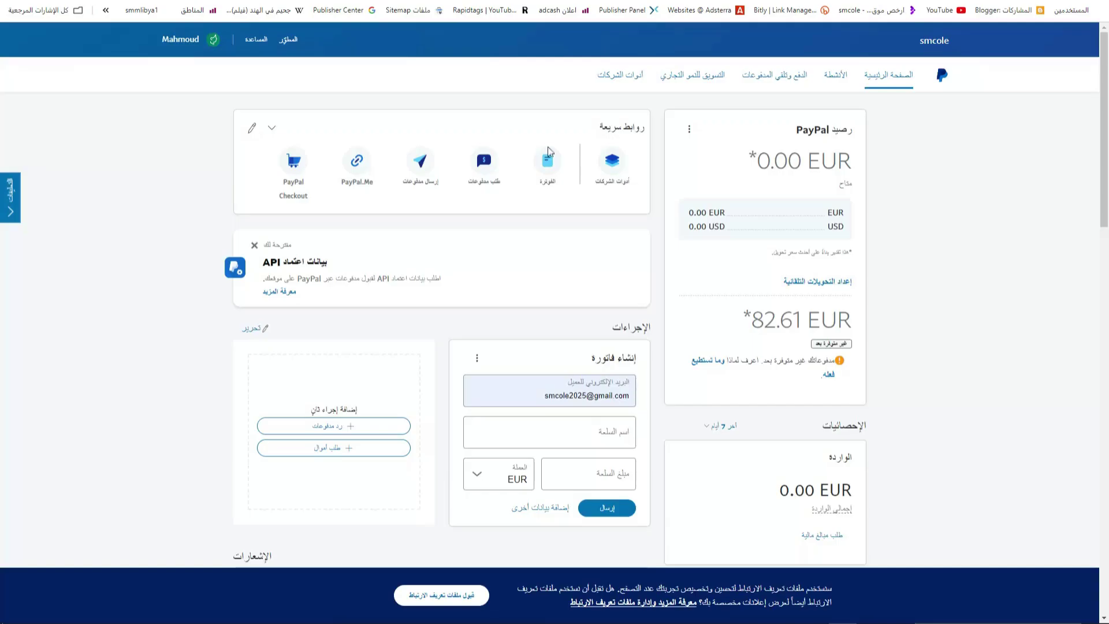
pyautogui.scroll(-5, 580, 403)
pyautogui.scroll(5, 581, 403)
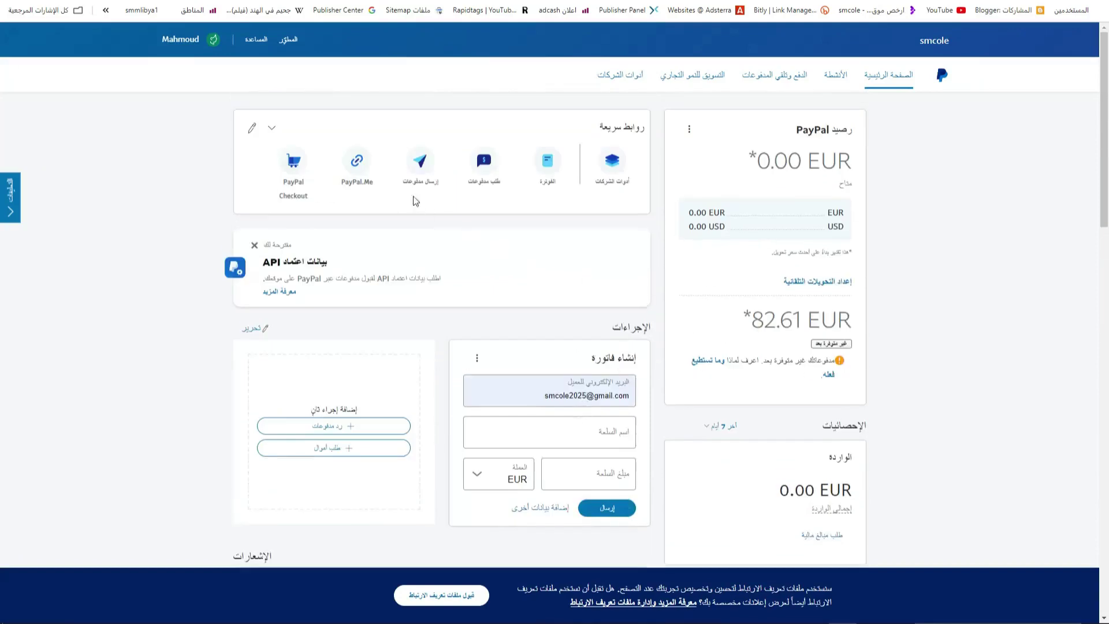
pyautogui.click(616, 75)
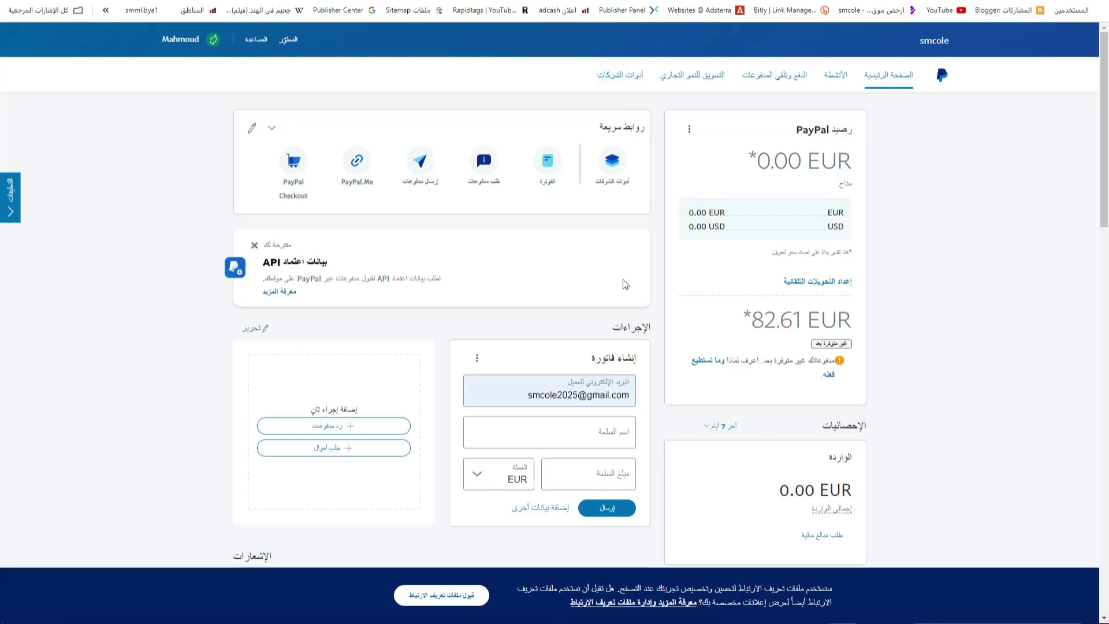
pyautogui.click(627, 75)
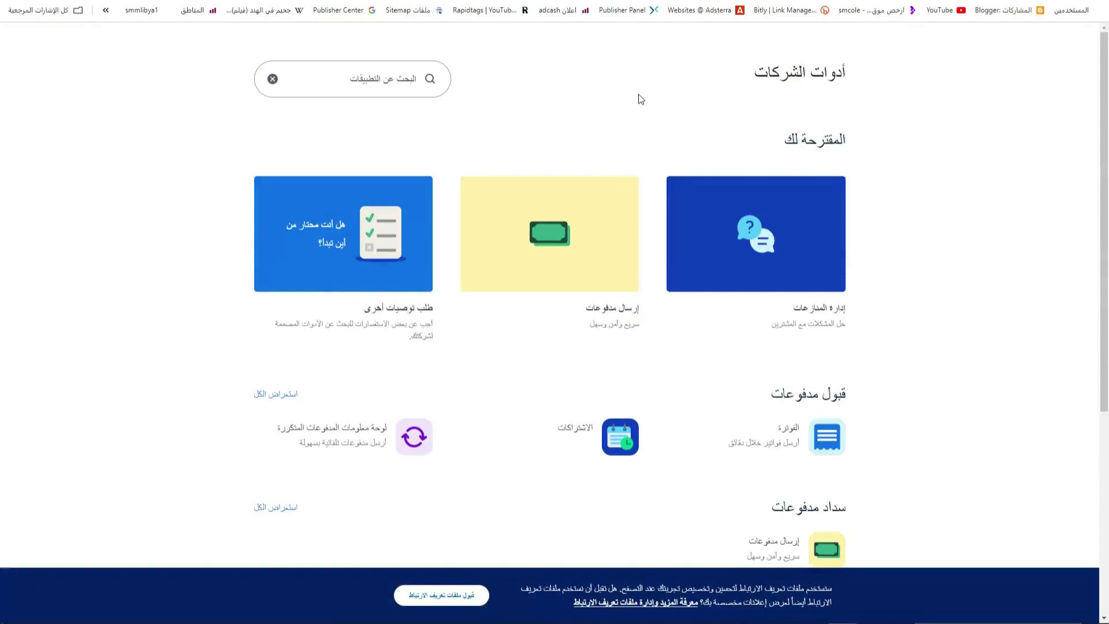
pyautogui.scroll(-5, 641, 110)
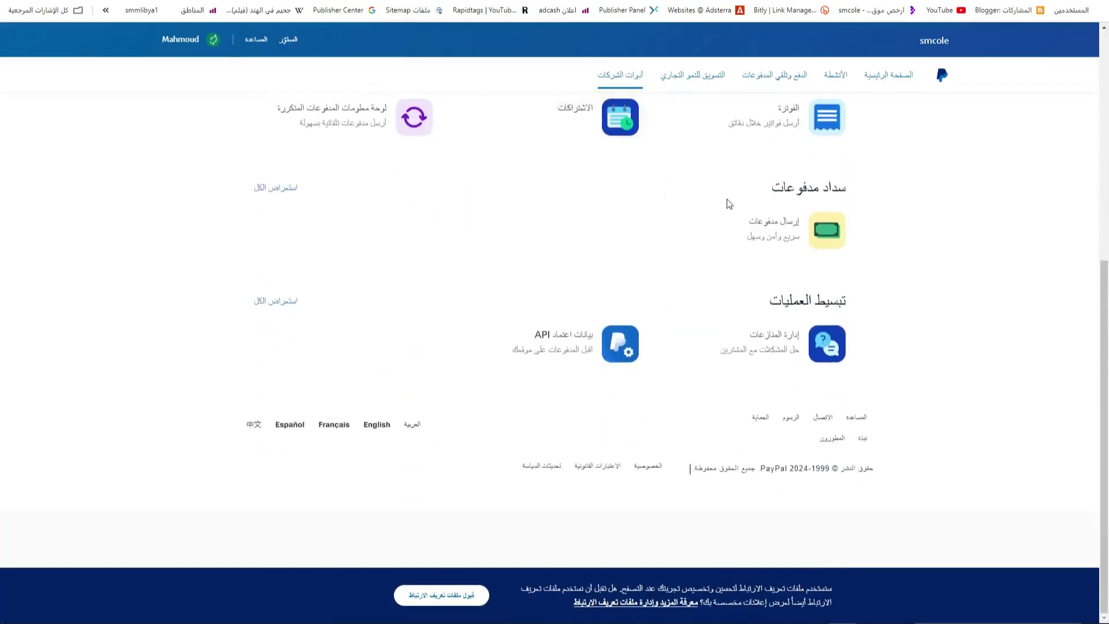
pyautogui.click(571, 342)
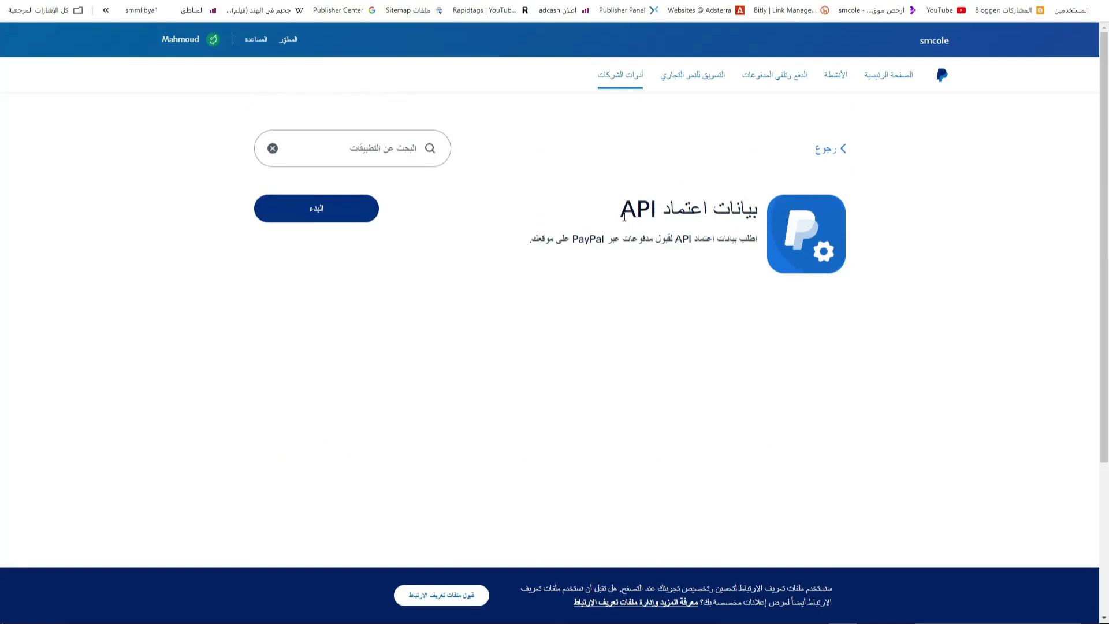
pyautogui.click(316, 212)
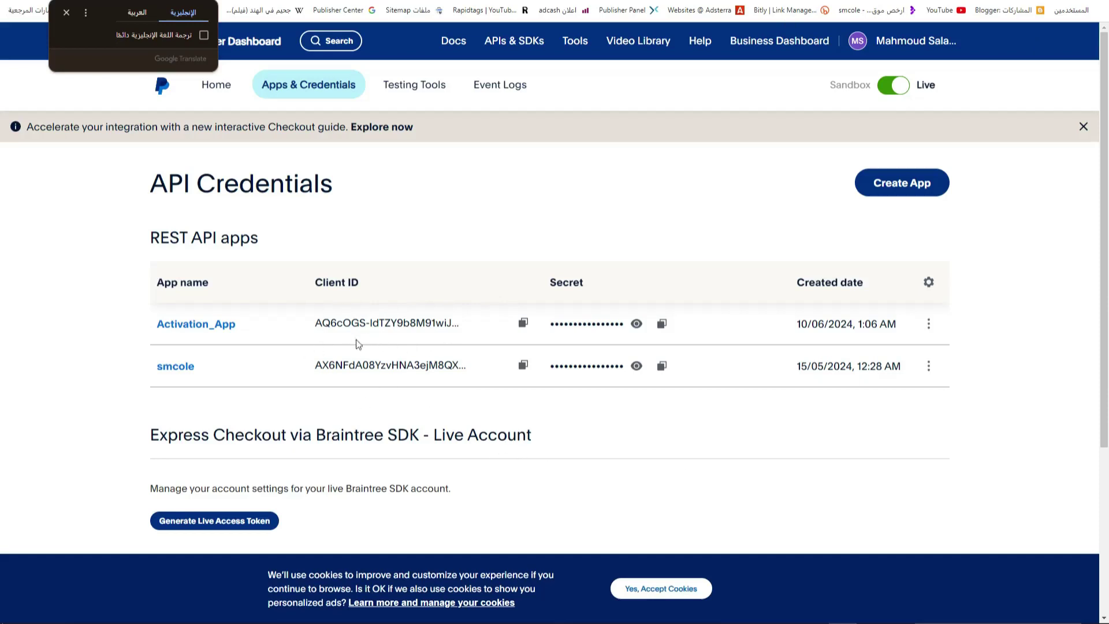
pyautogui.moveTo(125, 317); pyautogui.dragTo(954, 321)
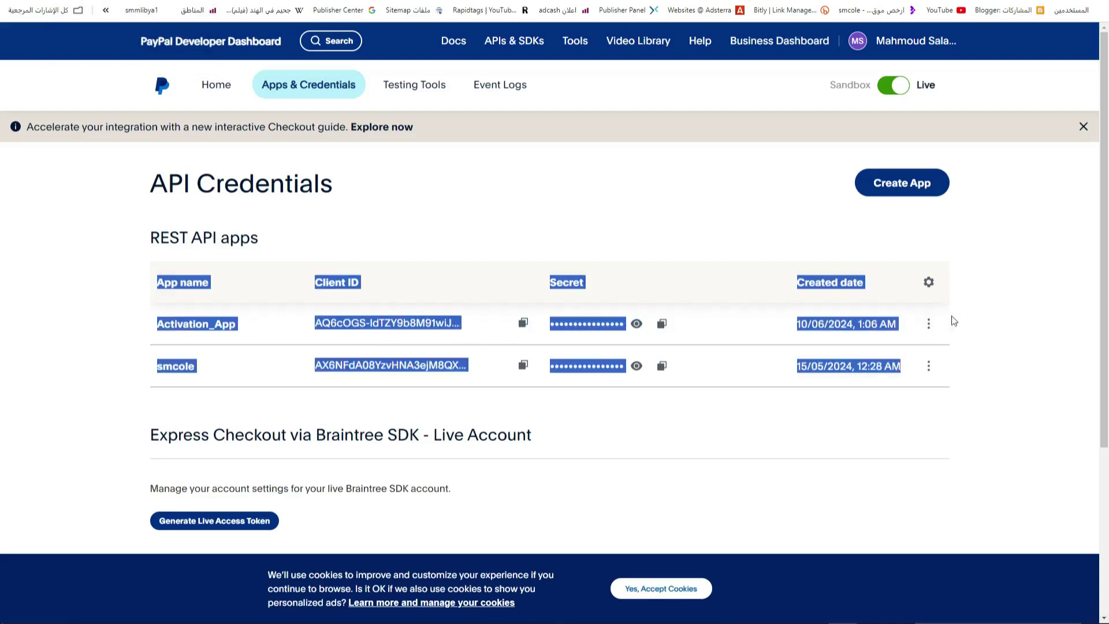
pyautogui.click(603, 463)
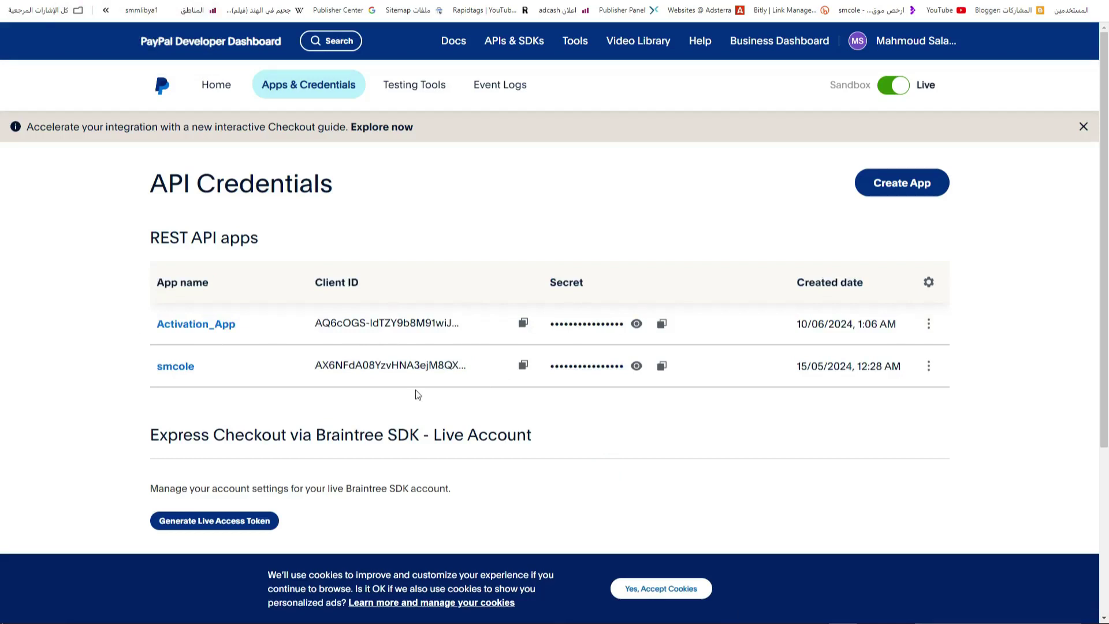
# - Create a live REST API app named "smmcole"
pyautogui.click(918, 183)
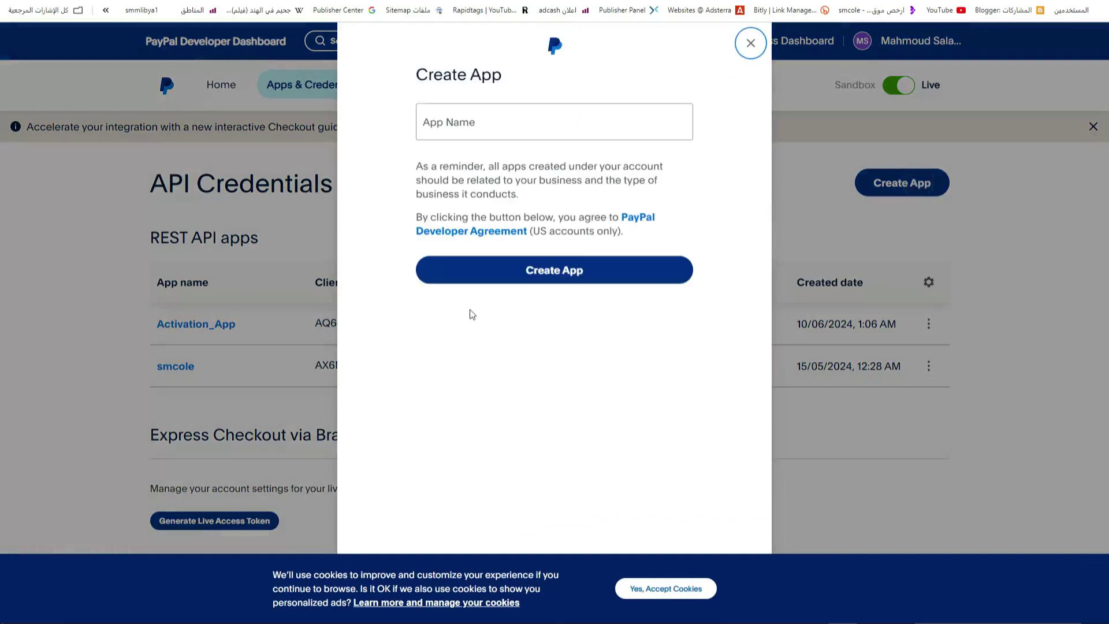
pyautogui.click(458, 123)
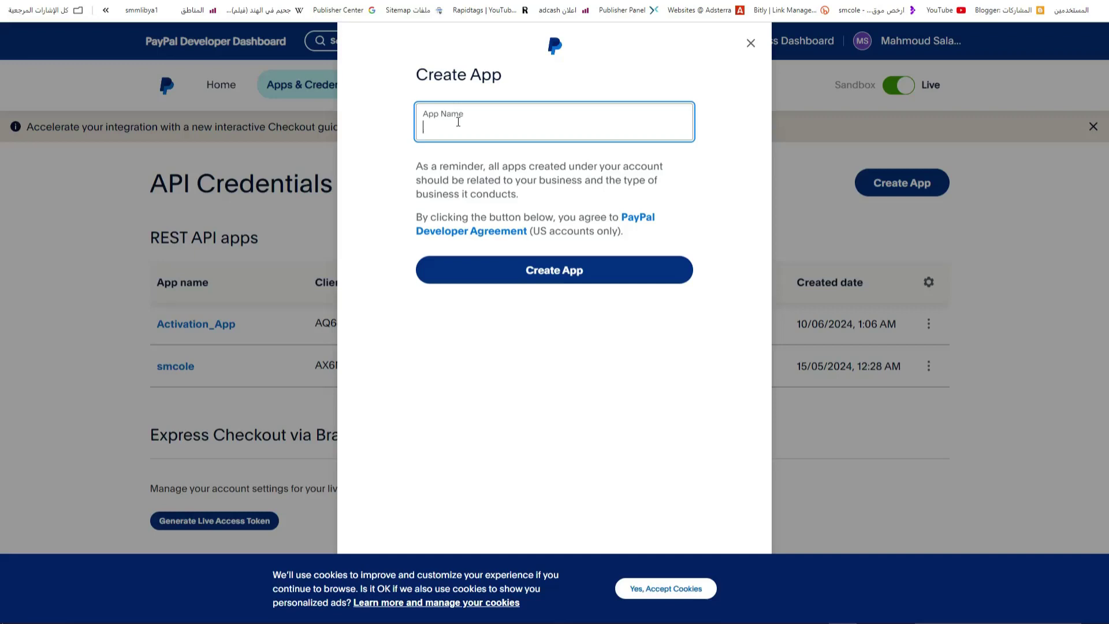
pyautogui.write('سه')
pyautogui.press('BackSpace')
pyautogui.press('BackSpace')
pyautogui.write('s')
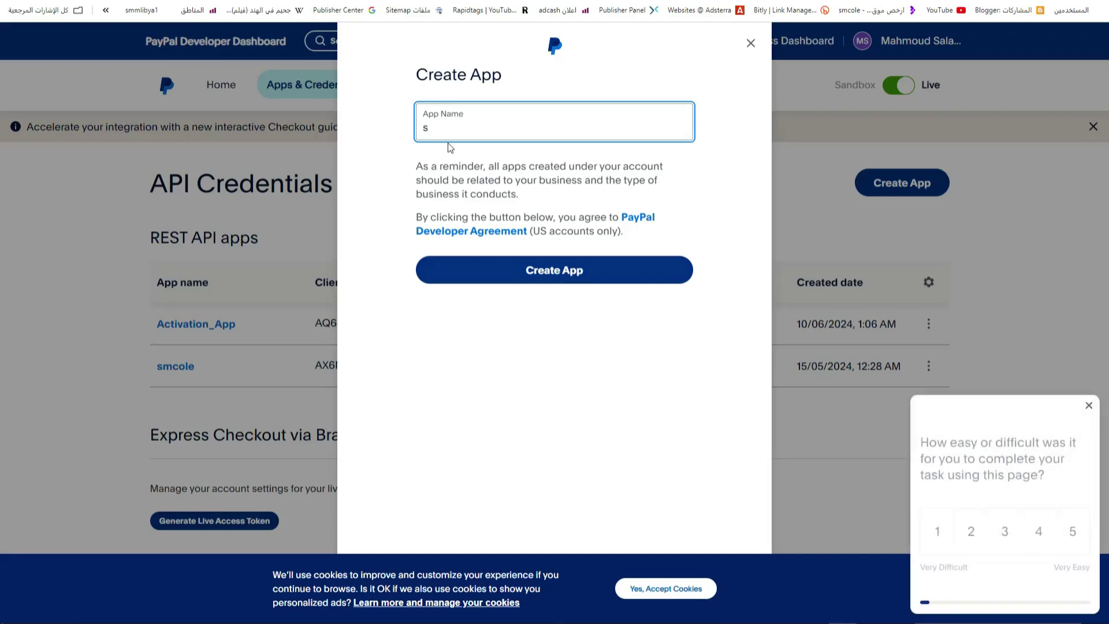
pyautogui.write('mmc')
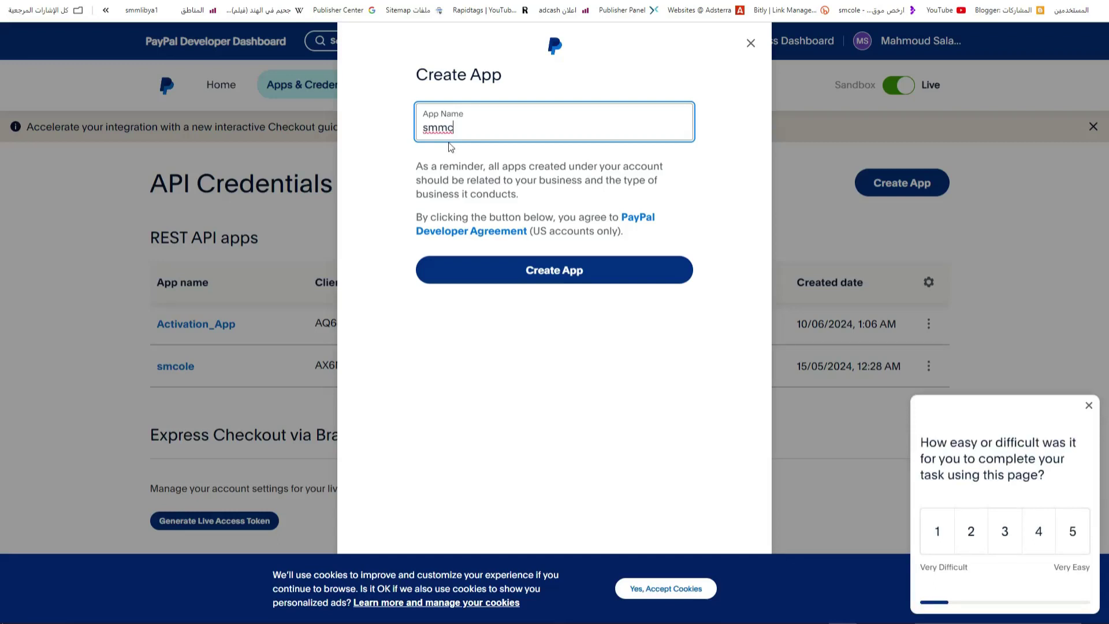
pyautogui.write('ole')
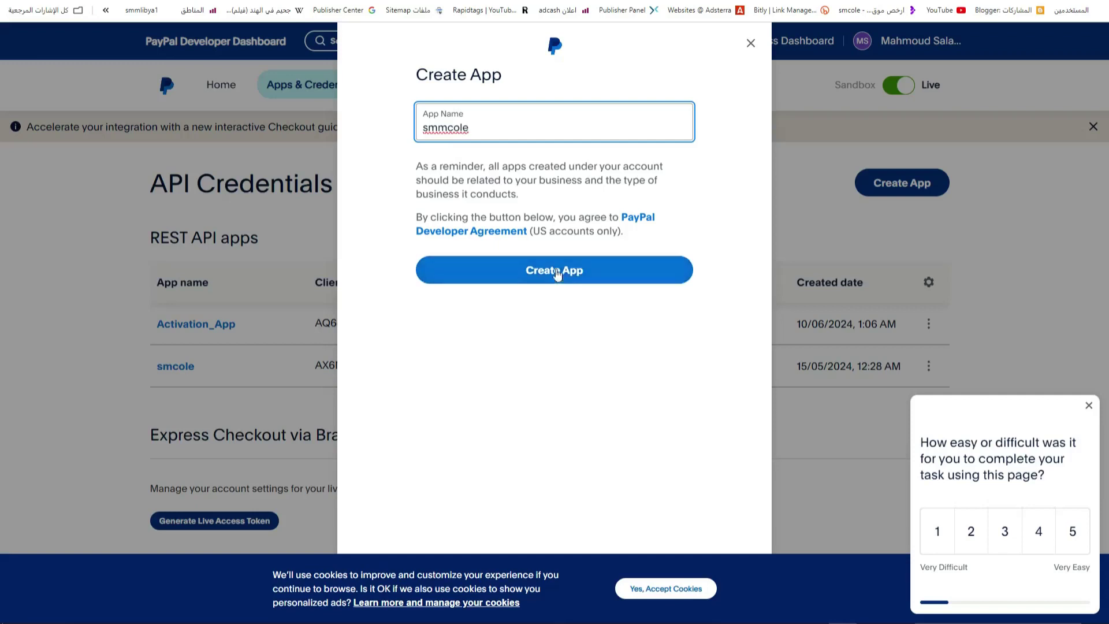
pyautogui.click(566, 273)
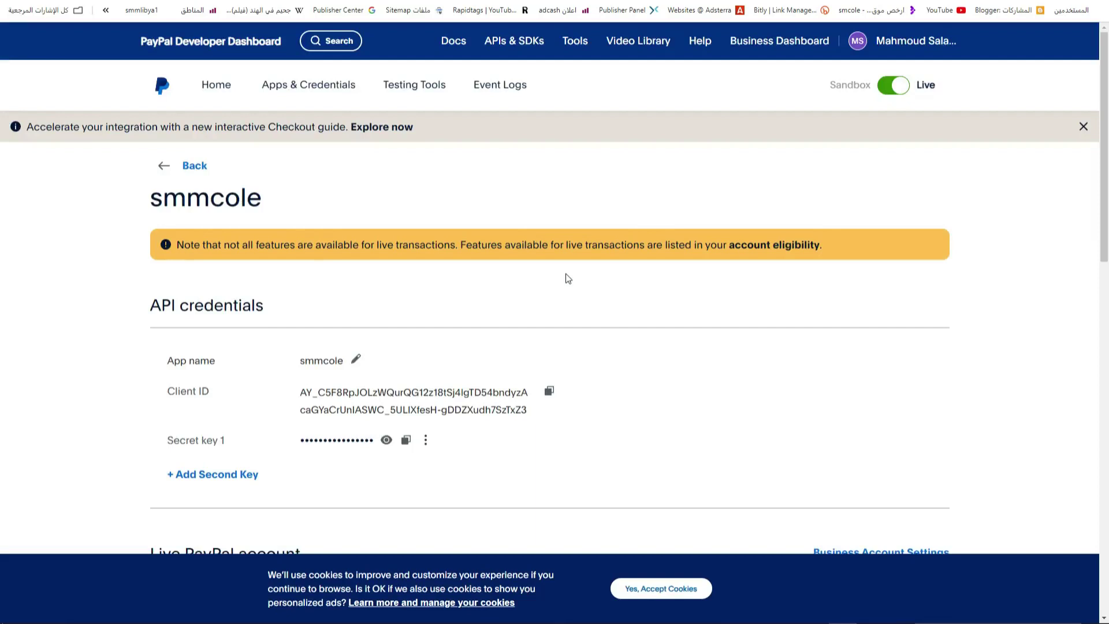
# - Copy the smmcole app's Client ID and return to the PayPal Invoice settings in the admin panel
pyautogui.doubleClick(202, 392)
pyautogui.click(550, 392)
pyautogui.click(1002, 1)
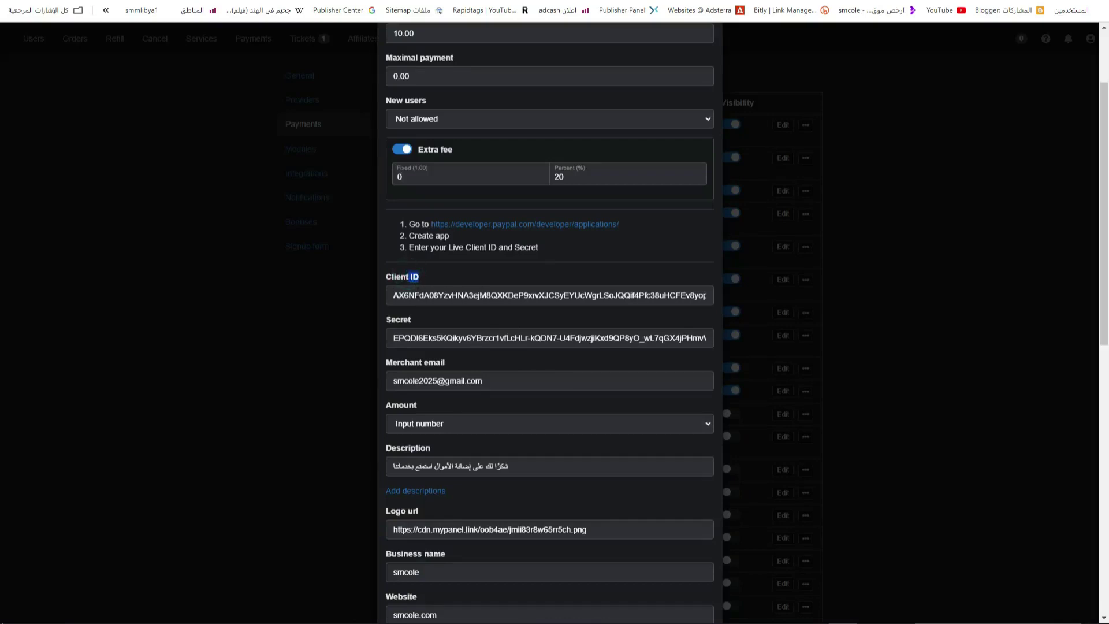
# - Copy the smmcole app's Secret key 1 from the PayPal Developer Dashboard and return to the Secret field in the PayPal Invoice settings
pyautogui.hotkey('ctrl', 'Tab')
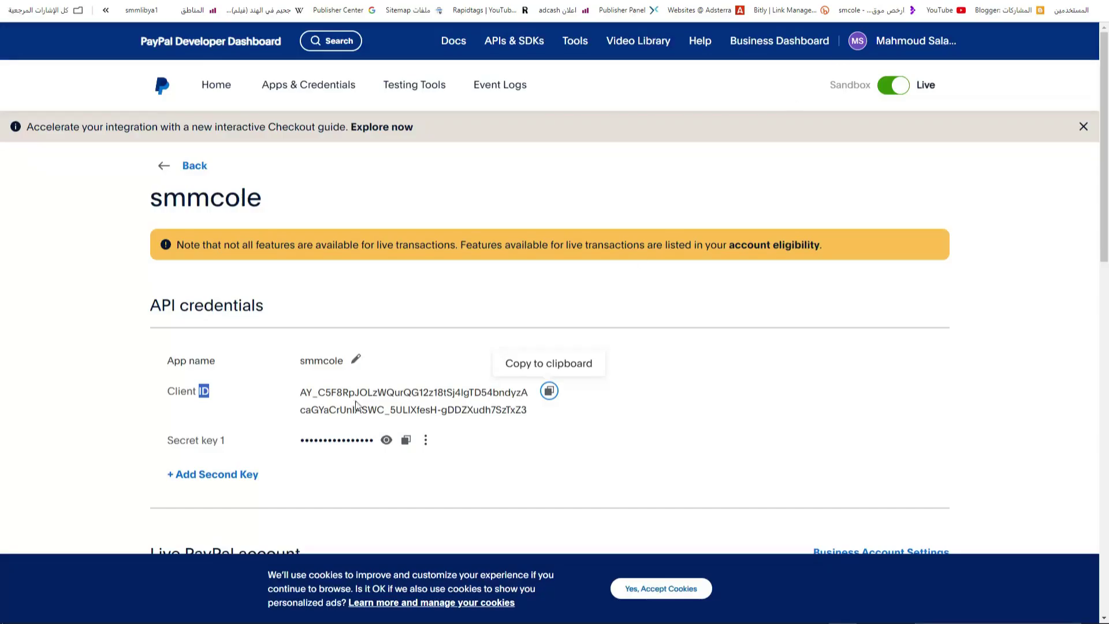
pyautogui.click(203, 442)
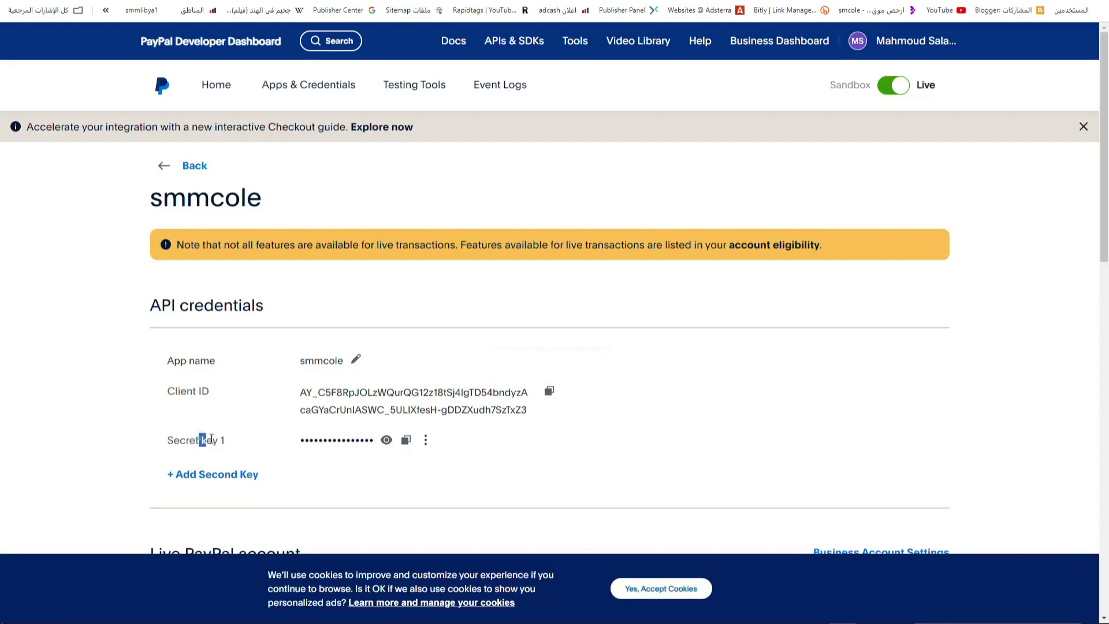
pyautogui.moveTo(163, 440); pyautogui.dragTo(224, 440)
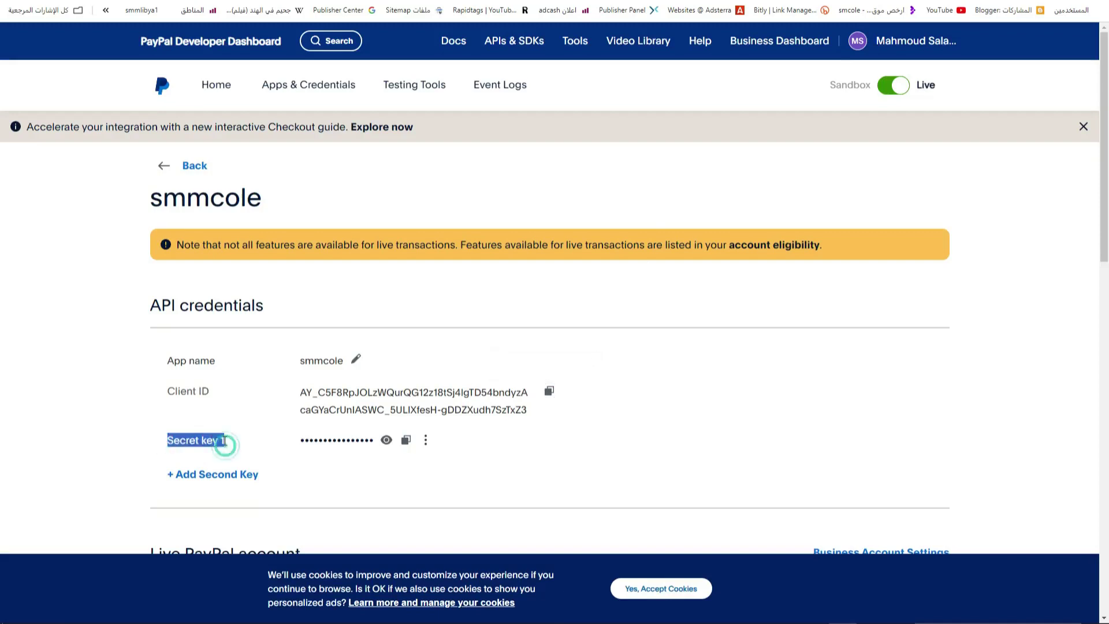
pyautogui.click(223, 441)
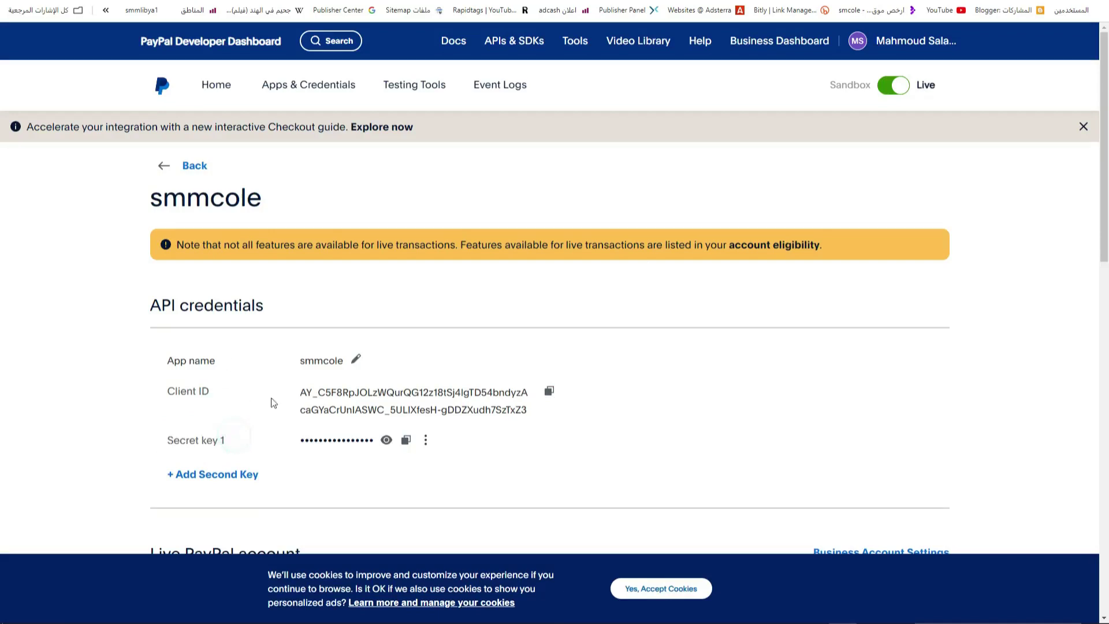
pyautogui.click(405, 443)
pyautogui.hotkey('ctrl', 'Tab')
pyautogui.moveTo(383, 316); pyautogui.dragTo(421, 320)
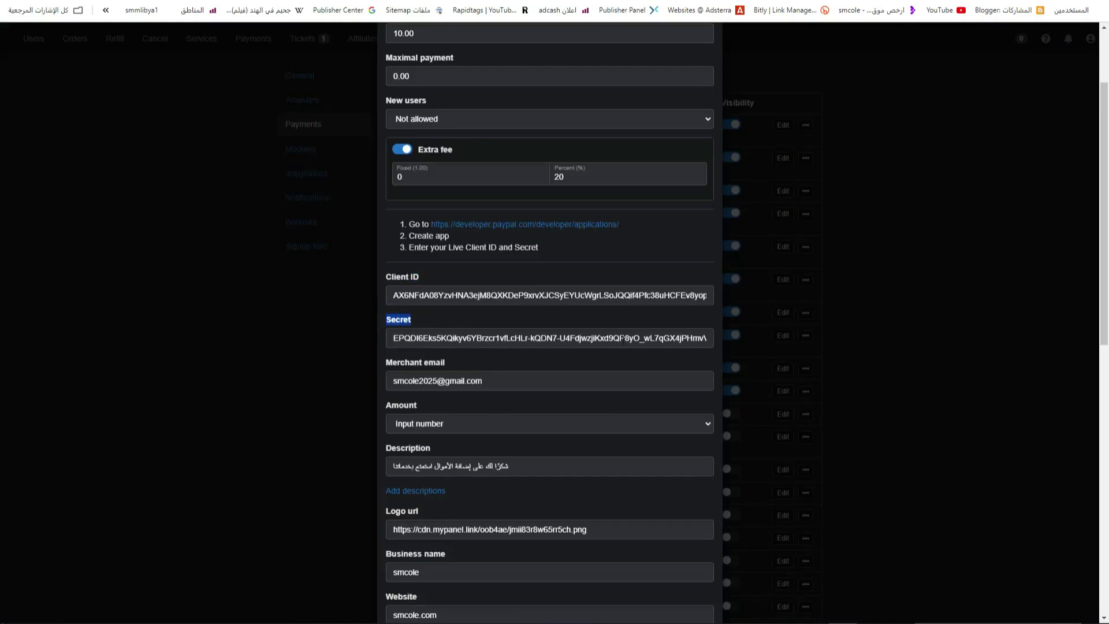
# - Copy the live PayPal account's primary email from the app page and return to the PayPal Invoice settings with the merchant email field
pyautogui.hotkey('ctrl', 'shift', 'Tab')
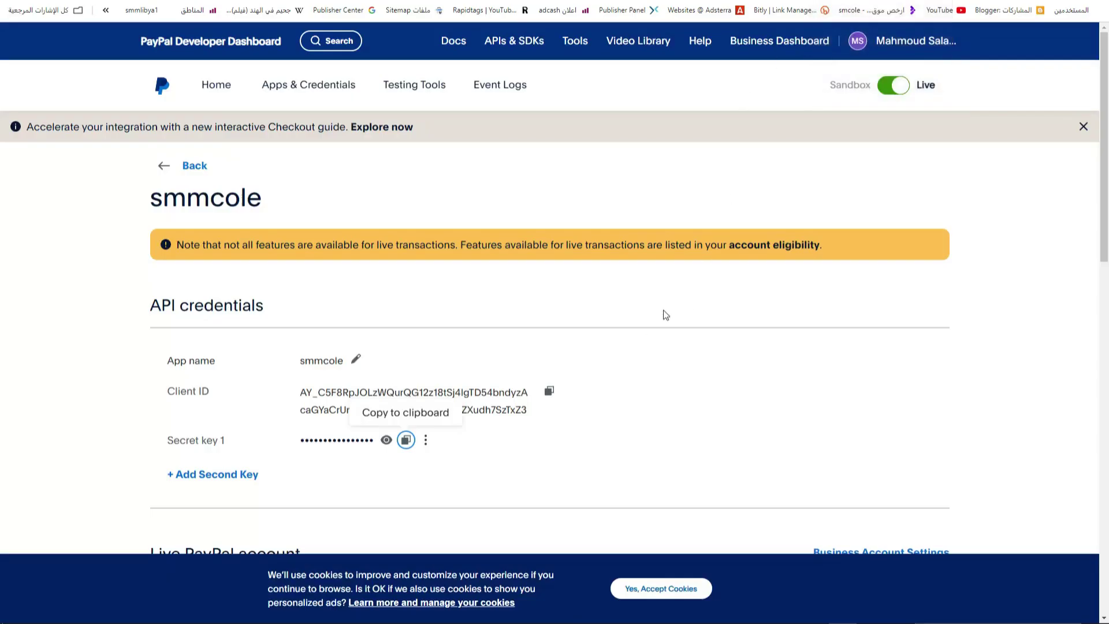
pyautogui.scroll(-5, 653, 317)
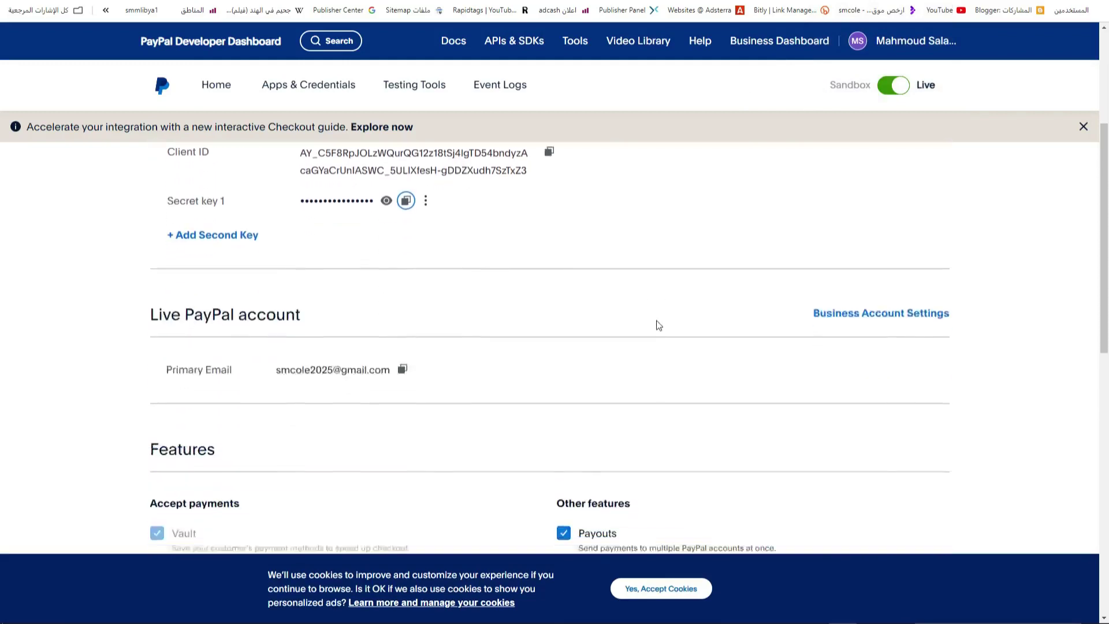
pyautogui.moveTo(267, 322); pyautogui.dragTo(393, 323)
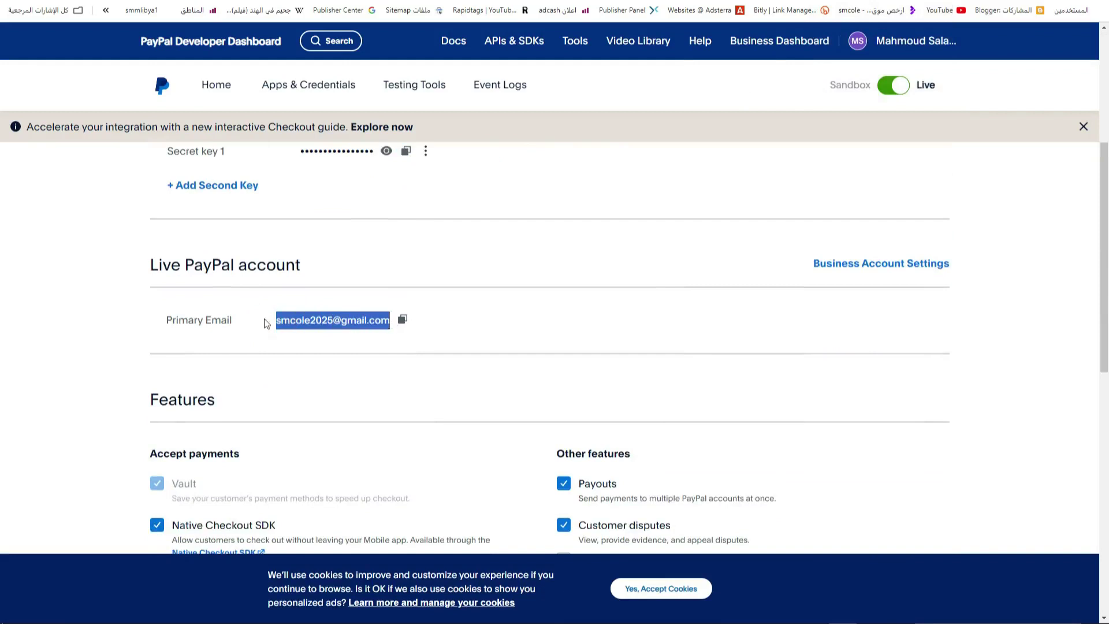
pyautogui.click(402, 320)
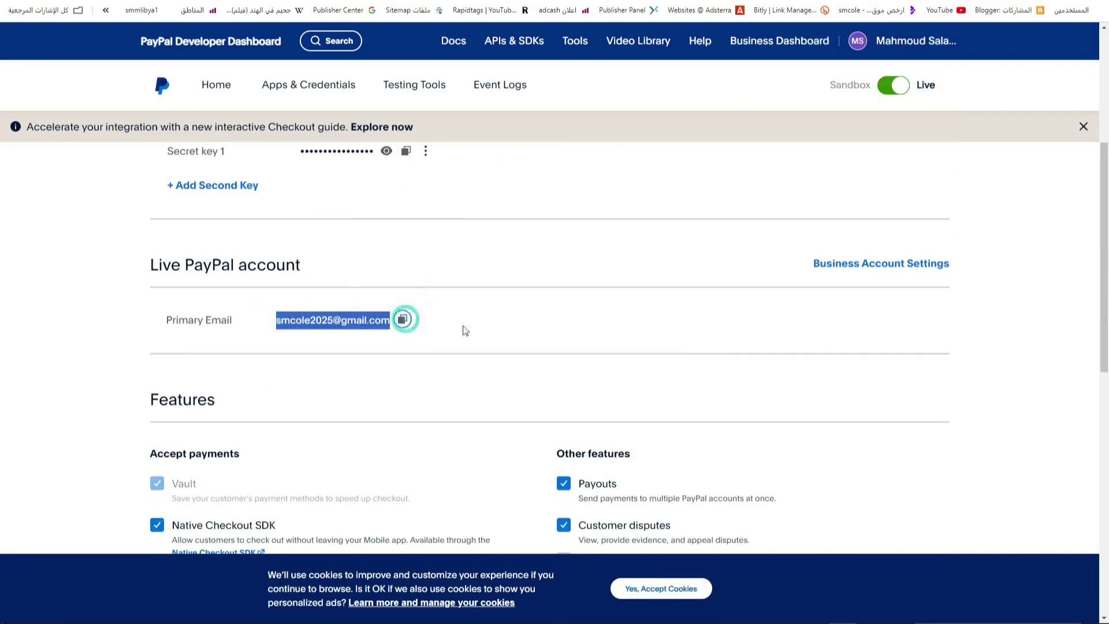
pyautogui.click(485, 330)
pyautogui.hotkey('ctrl', 'Tab')
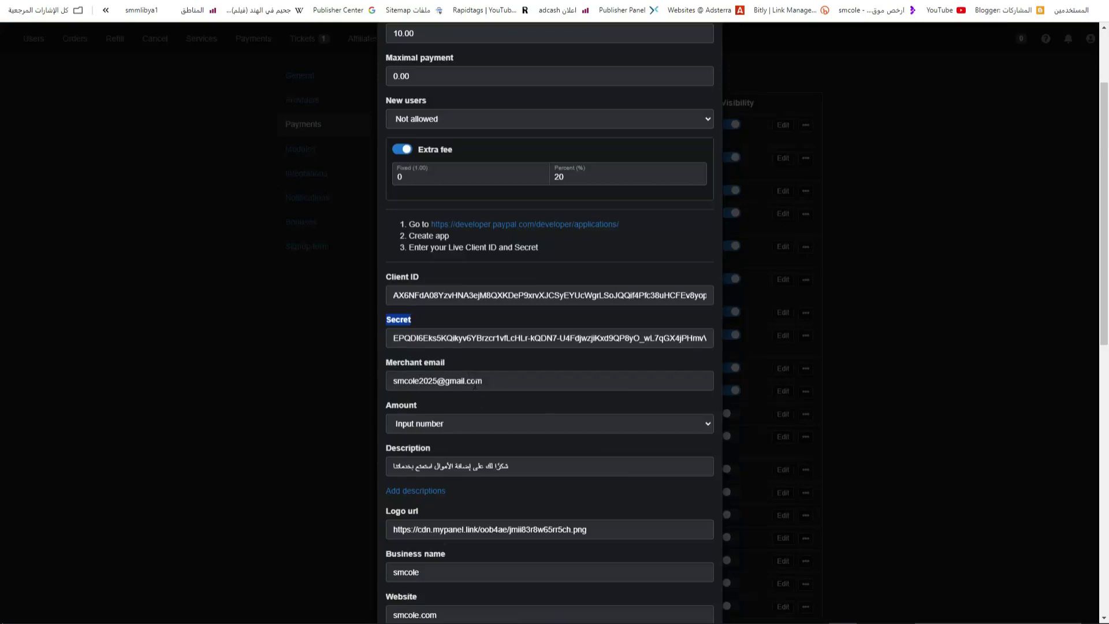
# - Review the remaining description, logo, business, address and instruction fields of the PayPal Invoice settings, and close the form without saving
pyautogui.scroll(-3, 475, 376)
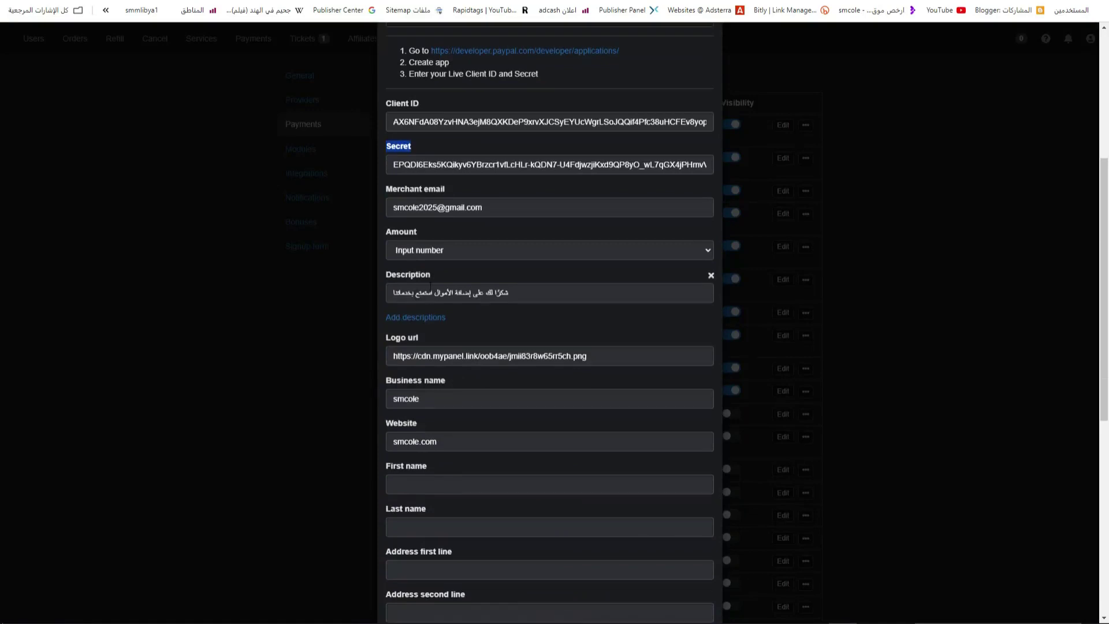
pyautogui.scroll(-1, 429, 287)
pyautogui.scroll(-3, 485, 375)
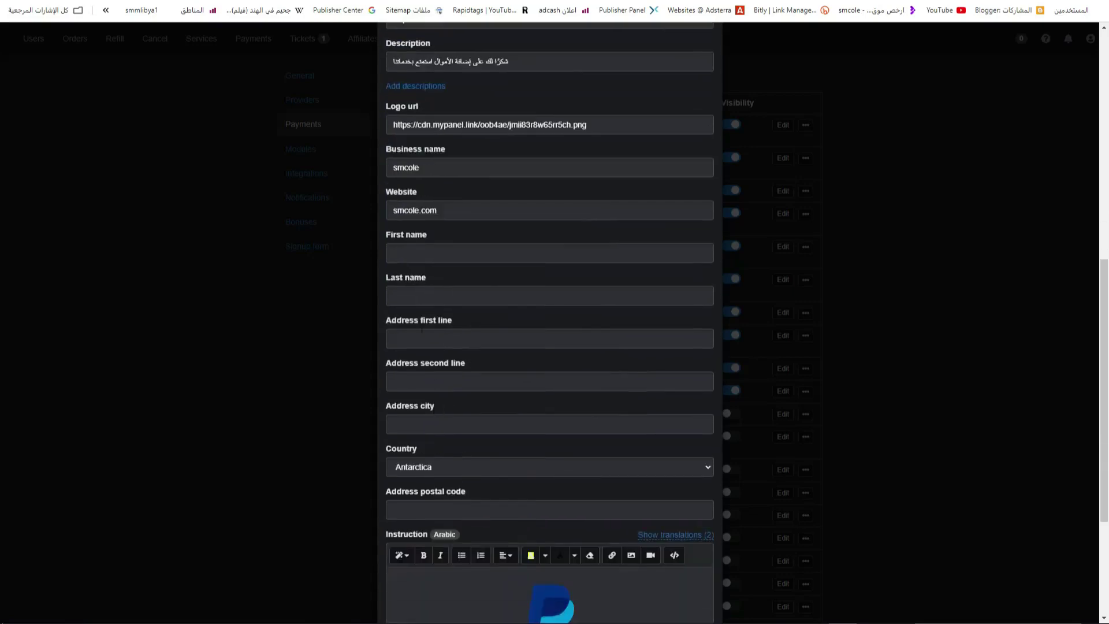
pyautogui.scroll(-3, 426, 420)
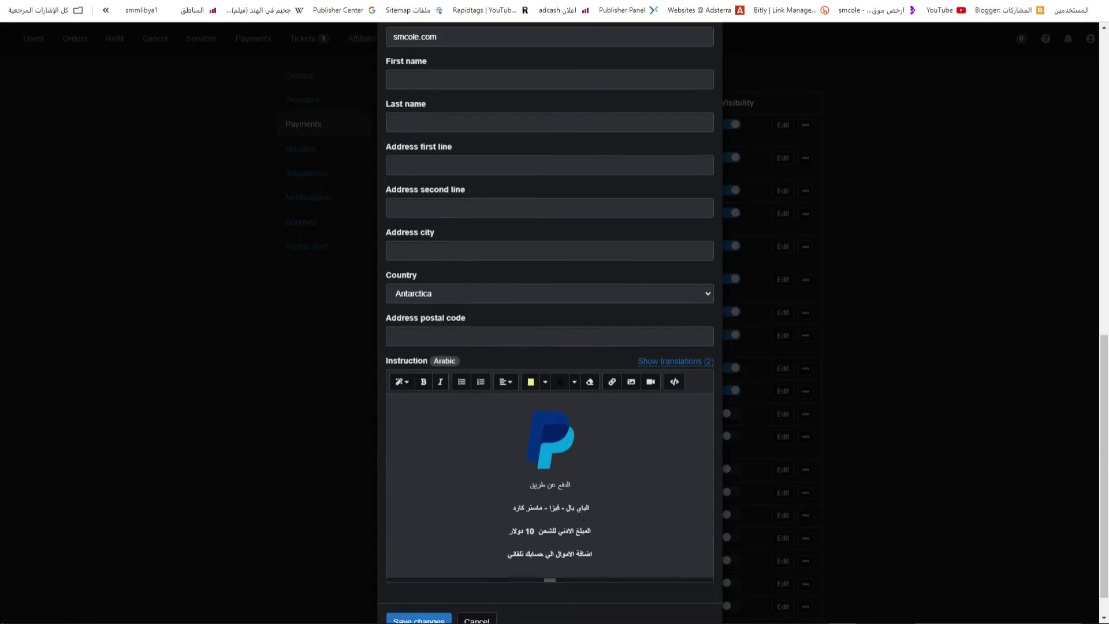
pyautogui.scroll(12, 543, 497)
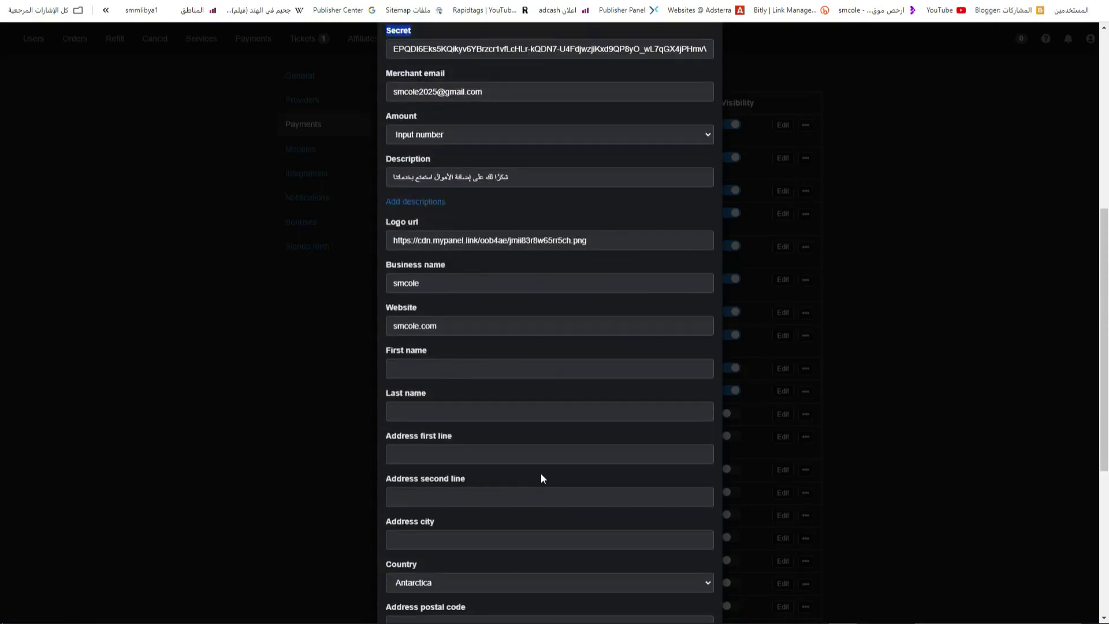
pyautogui.scroll(-12, 546, 520)
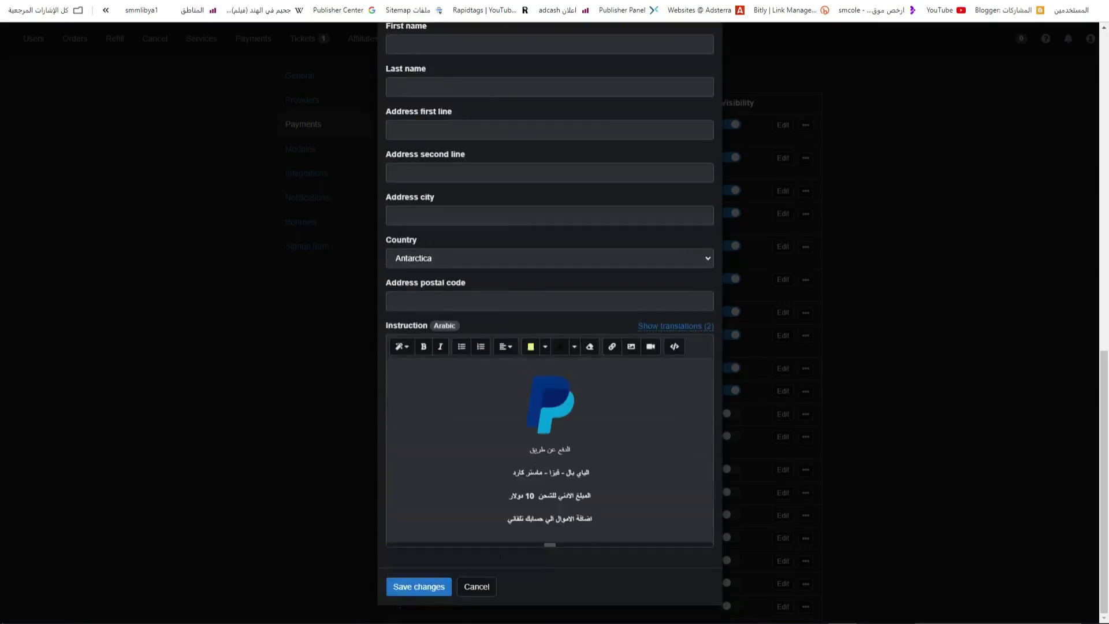
pyautogui.scroll(12, 445, 490)
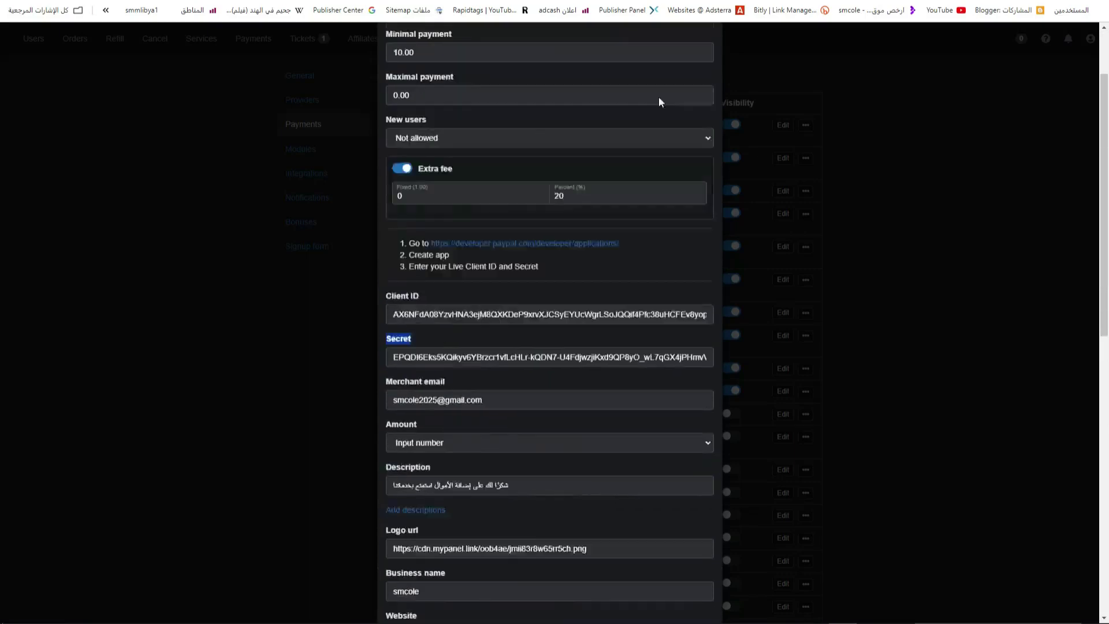
pyautogui.click(710, 57)
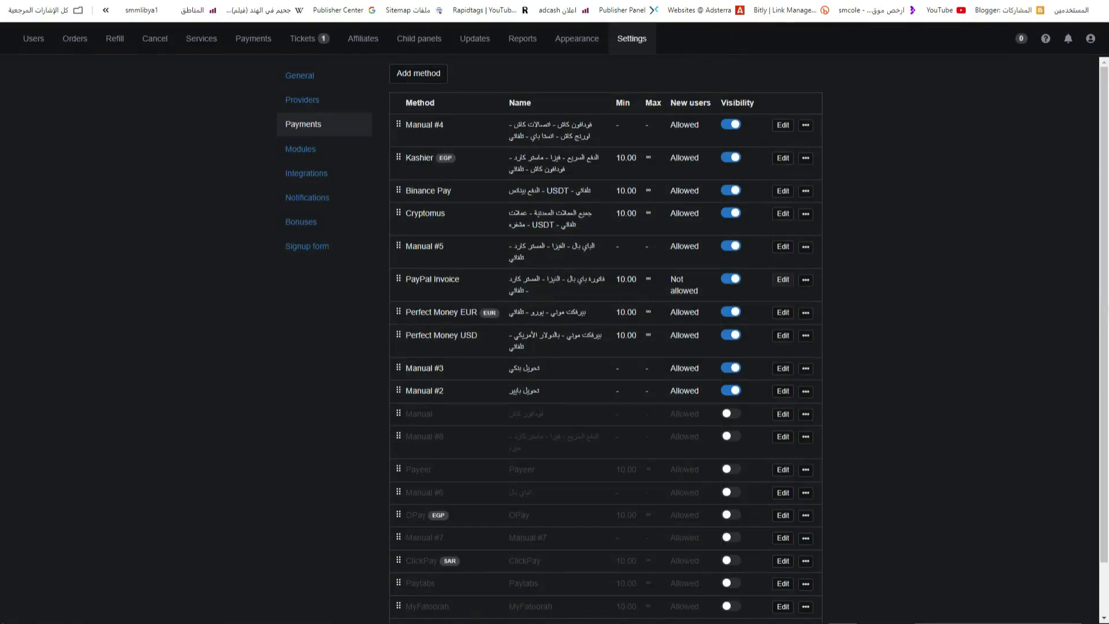
# - Switch to the smcole customer site's add-funds page and examine the PayPal invoice payment form and the list of payment methods
pyautogui.hotkey('ctrl', 'Tab')
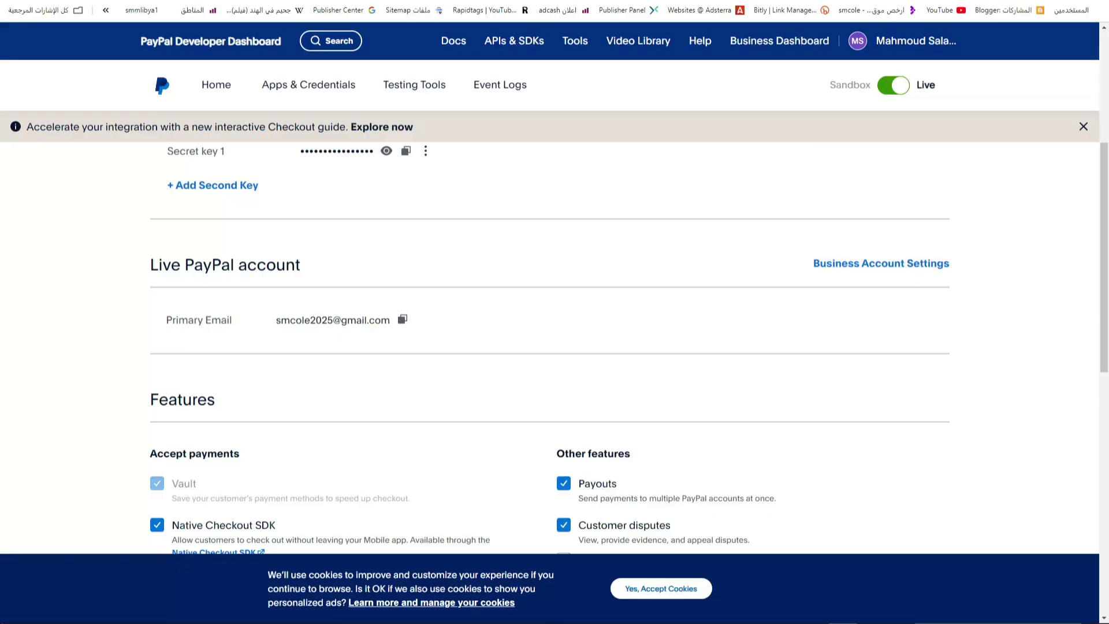
pyautogui.scroll(1, 508, 341)
pyautogui.scroll(5, 508, 341)
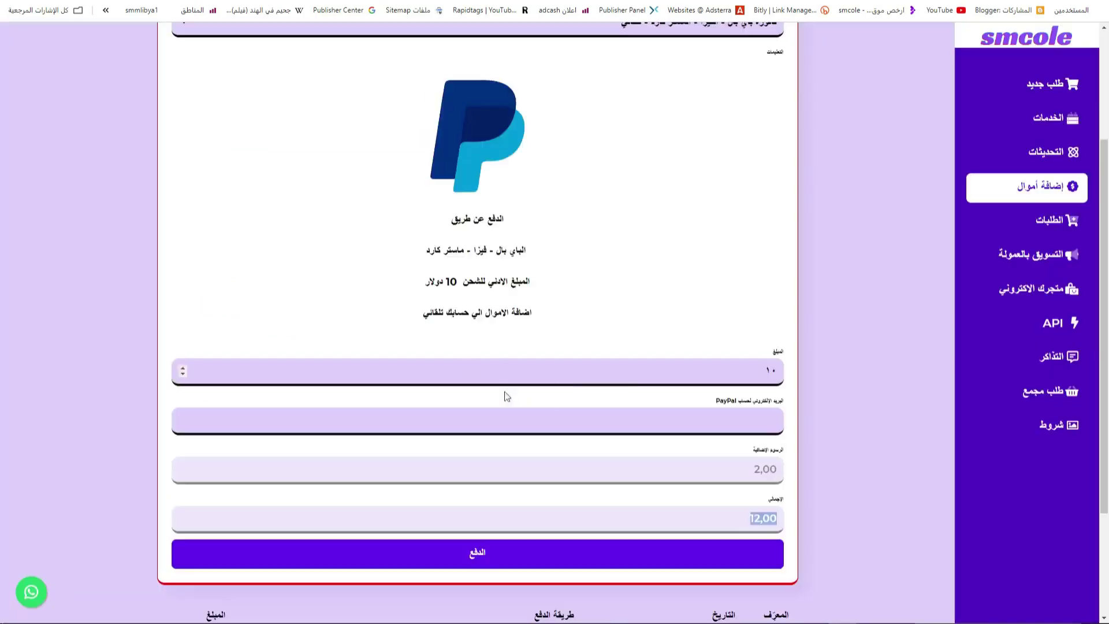
pyautogui.scroll(-2, 527, 376)
pyautogui.scroll(5, 559, 383)
pyautogui.click(699, 340)
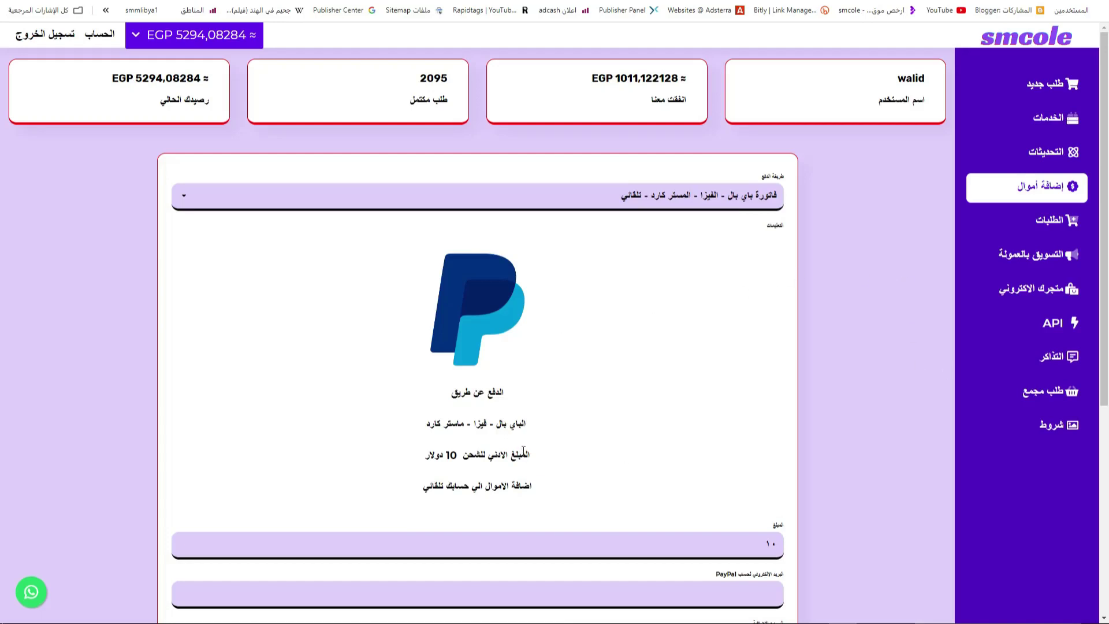
pyautogui.click(608, 198)
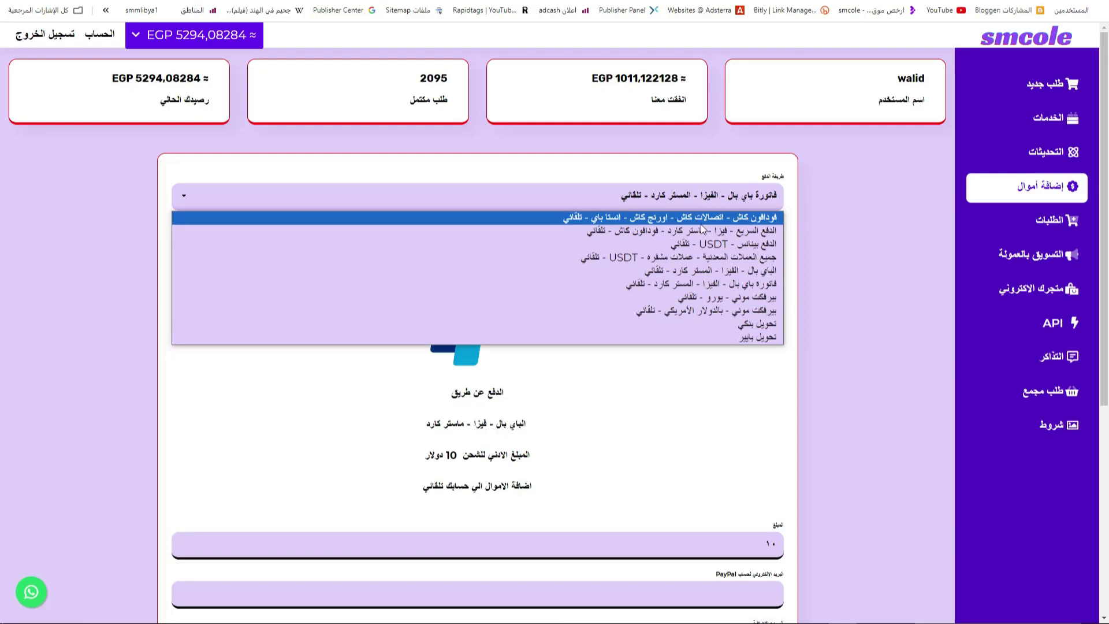
pyautogui.click(746, 370)
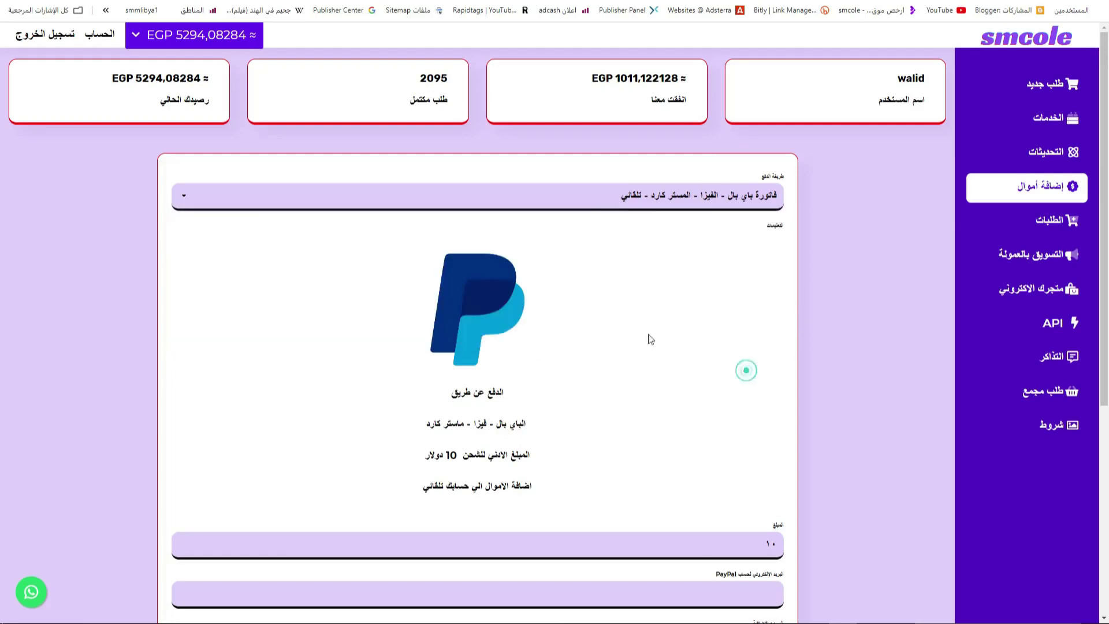
pyautogui.click(699, 195)
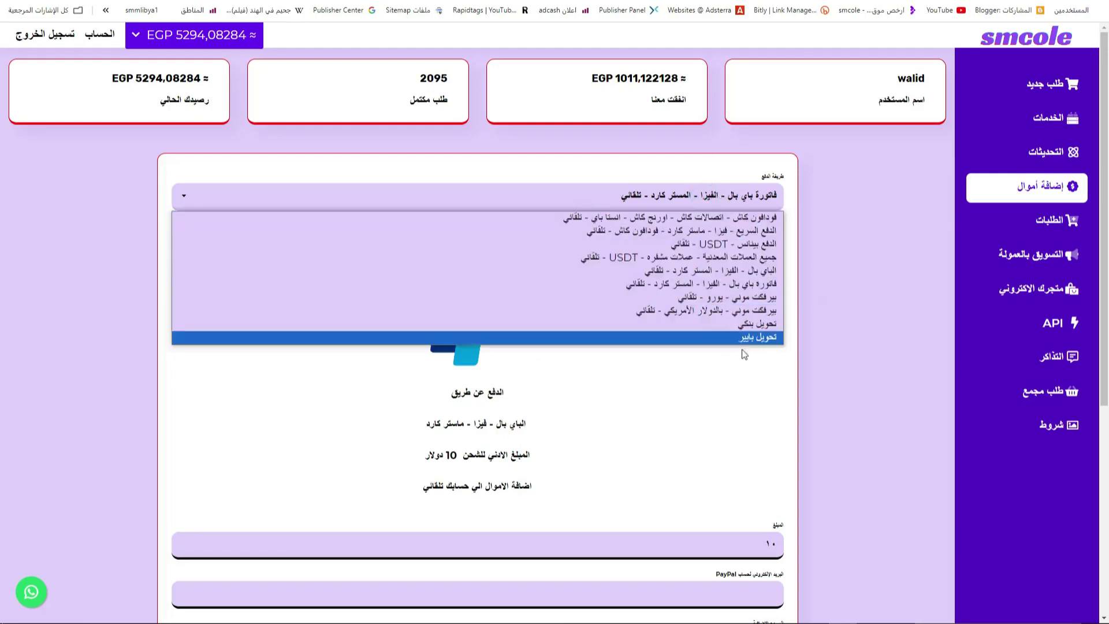